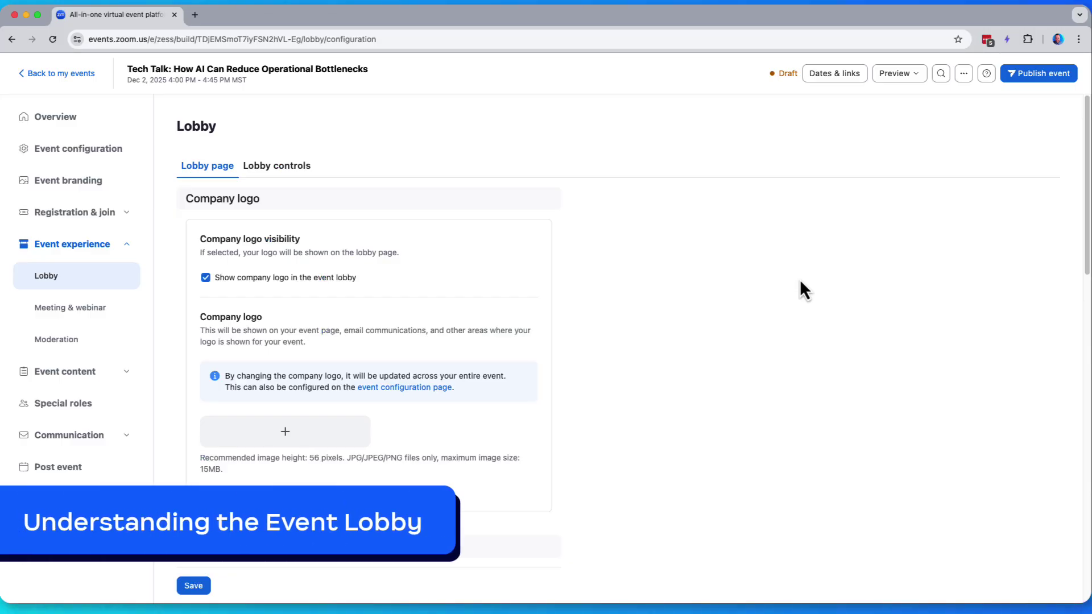
Step: Open the Tech Talk event's lobby preview in a new tab from the Preview list
{"action": "left_click", "coordinate": [913, 76]}
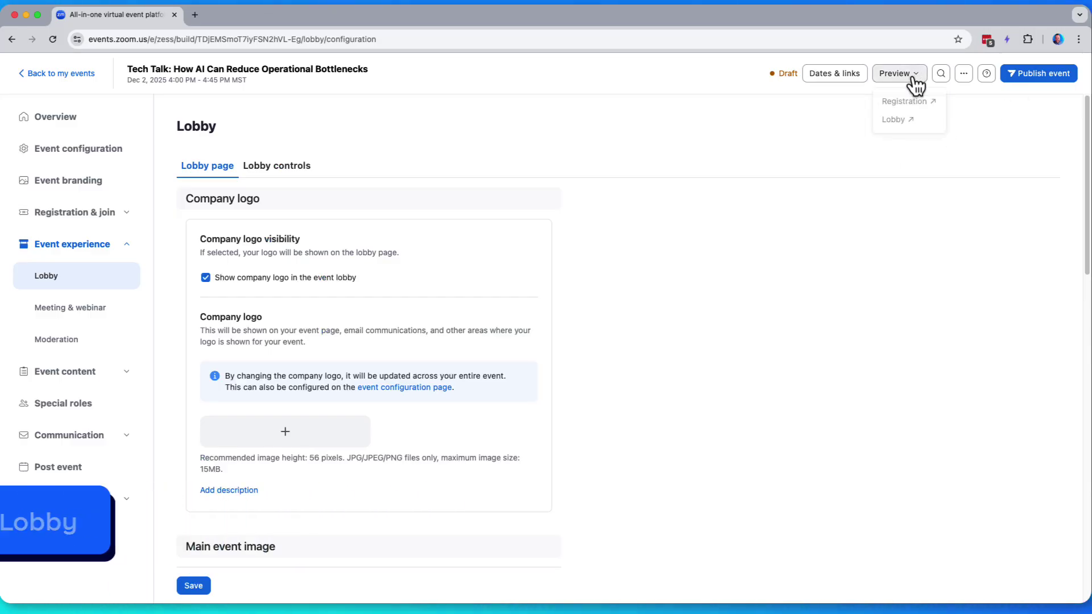
{"action": "left_click", "coordinate": [906, 120]}
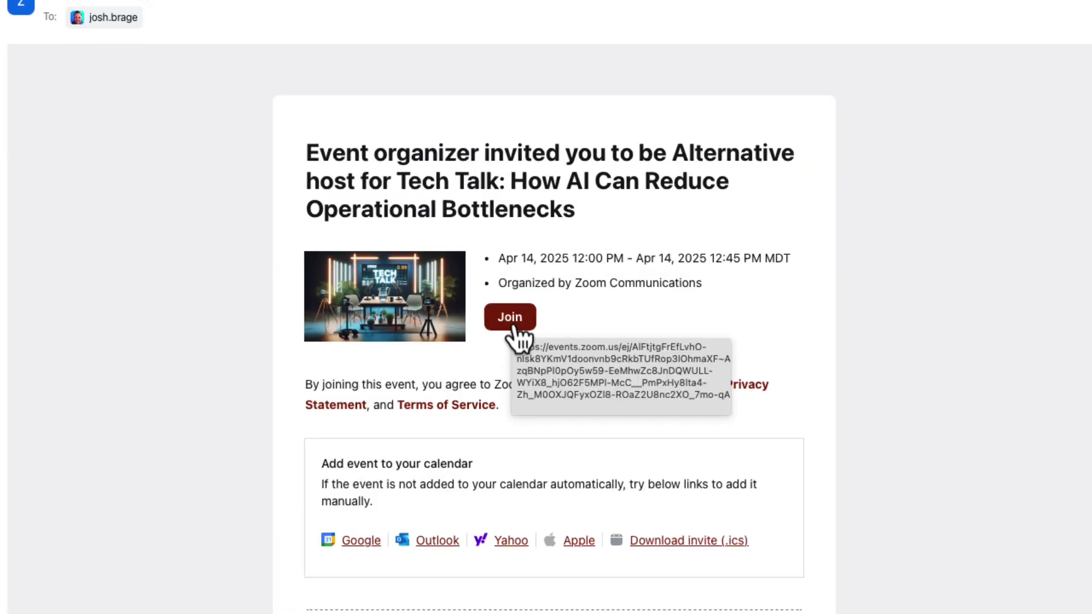
Step: Join the Tech Talk event from the alternative-host invitation email and enter its lobby session
{"action": "left_click", "coordinate": [511, 322]}
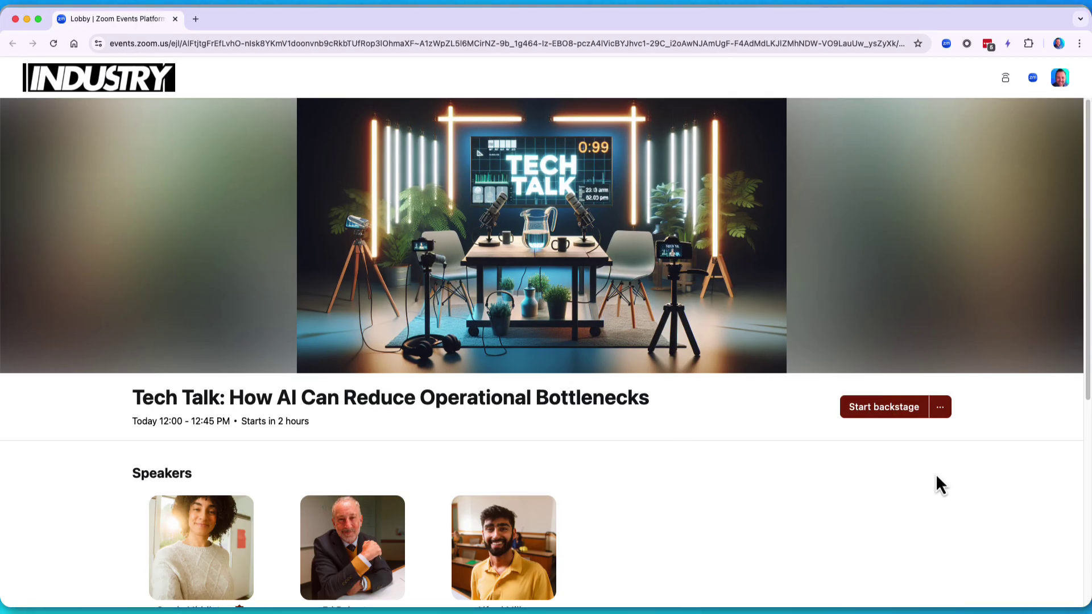
{"action": "left_click", "coordinate": [941, 409]}
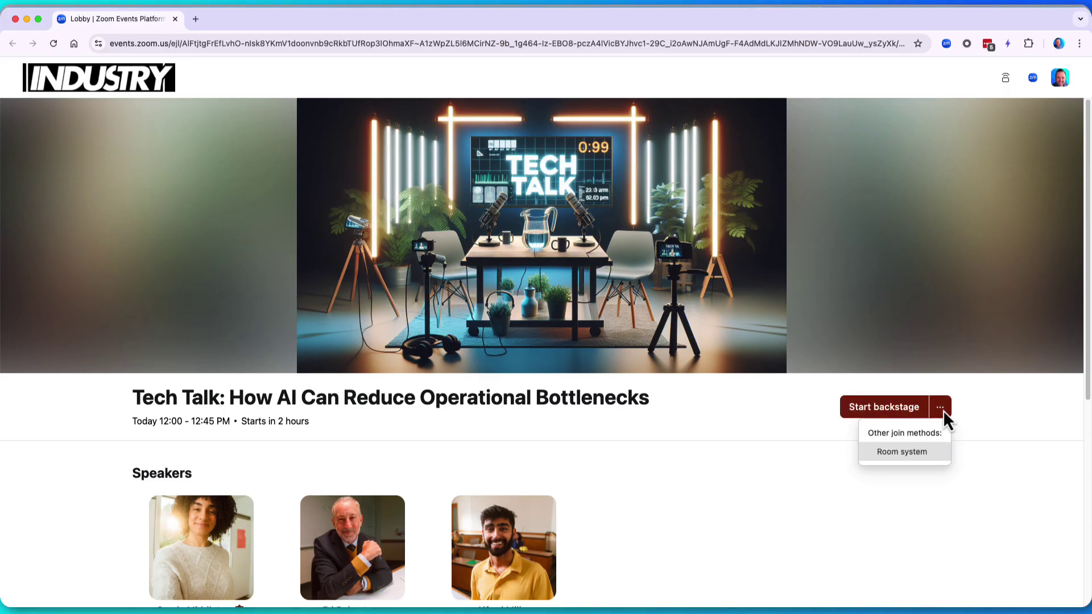
{"action": "left_click", "coordinate": [820, 450]}
{"action": "left_click_drag", "start_coordinate": [1089, 361], "coordinate": [1089, 569]}
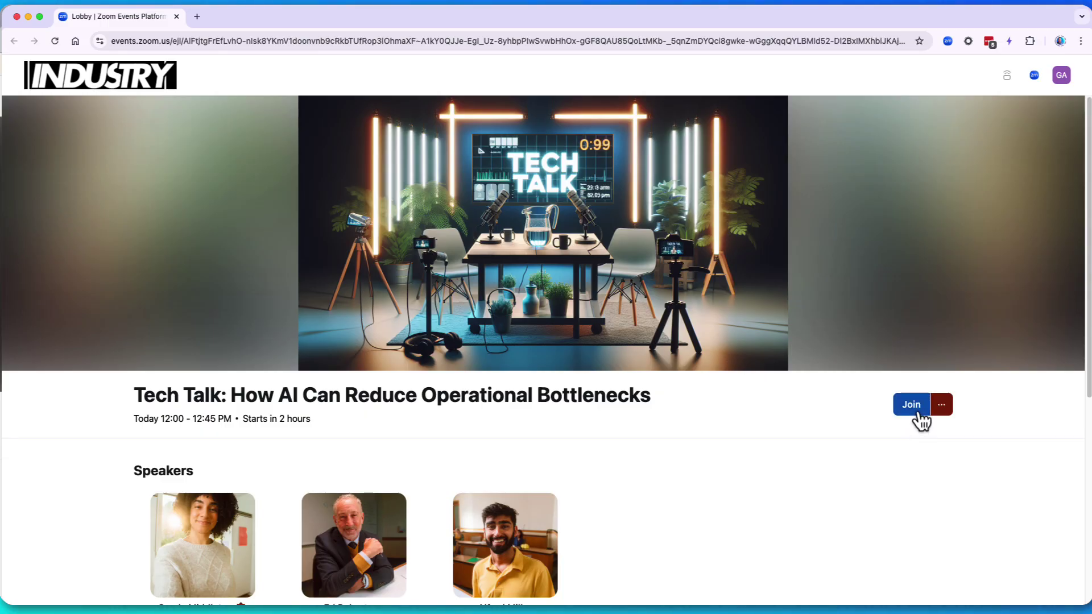
{"action": "left_click", "coordinate": [911, 405]}
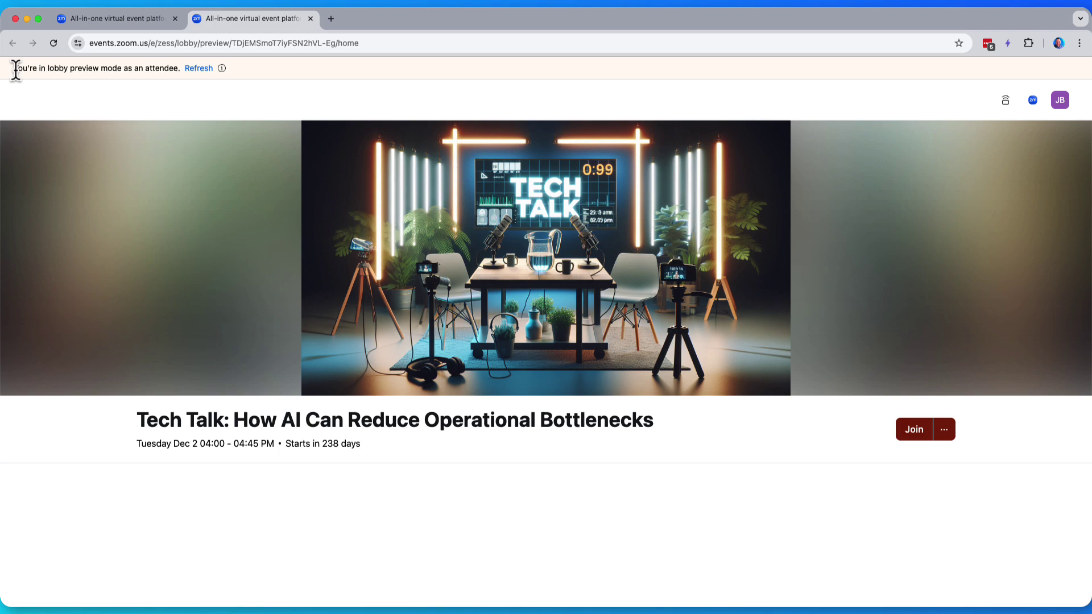
Step: Enable 'Show company logo in the event lobby', save, and check the INDUSTRY logo in the preview
{"action": "left_click_drag", "start_coordinate": [16, 70], "coordinate": [178, 80]}
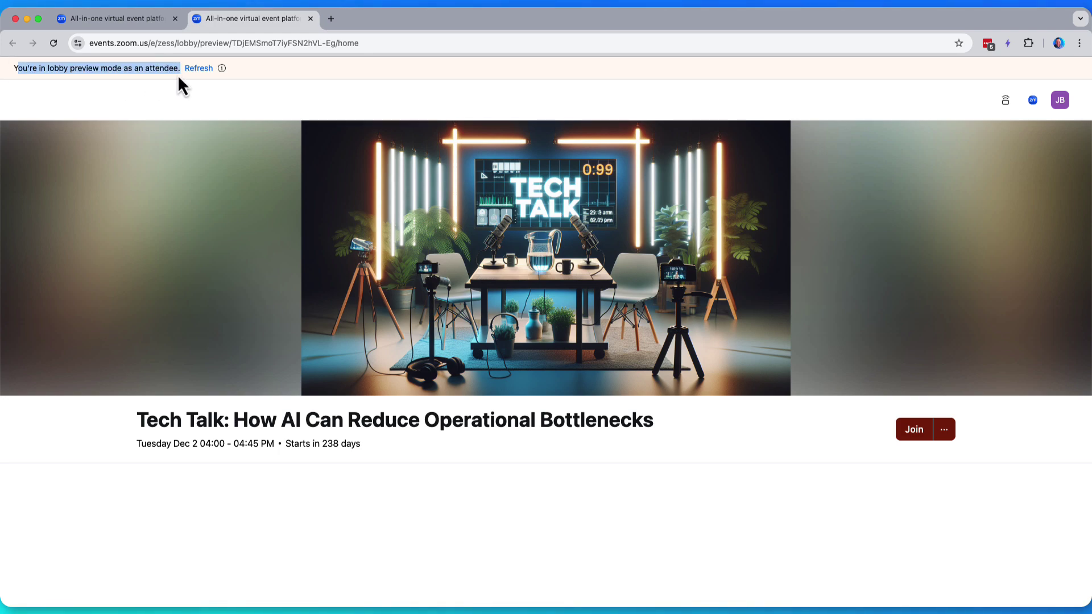
{"action": "left_click", "coordinate": [176, 74]}
{"action": "left_click", "coordinate": [144, 35]}
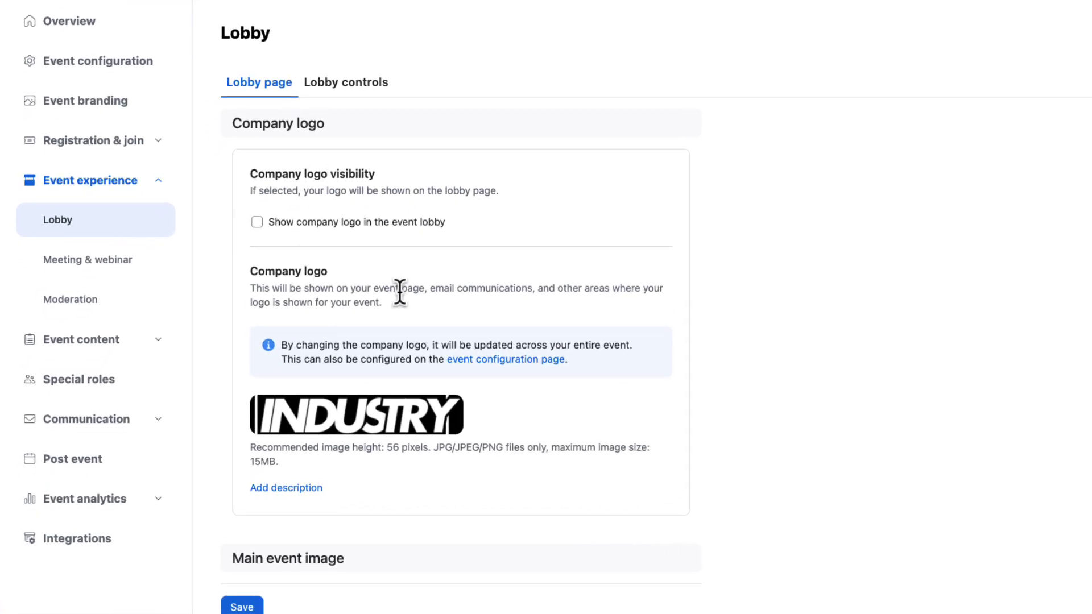
{"action": "left_click", "coordinate": [294, 228]}
{"action": "left_click", "coordinate": [242, 607]}
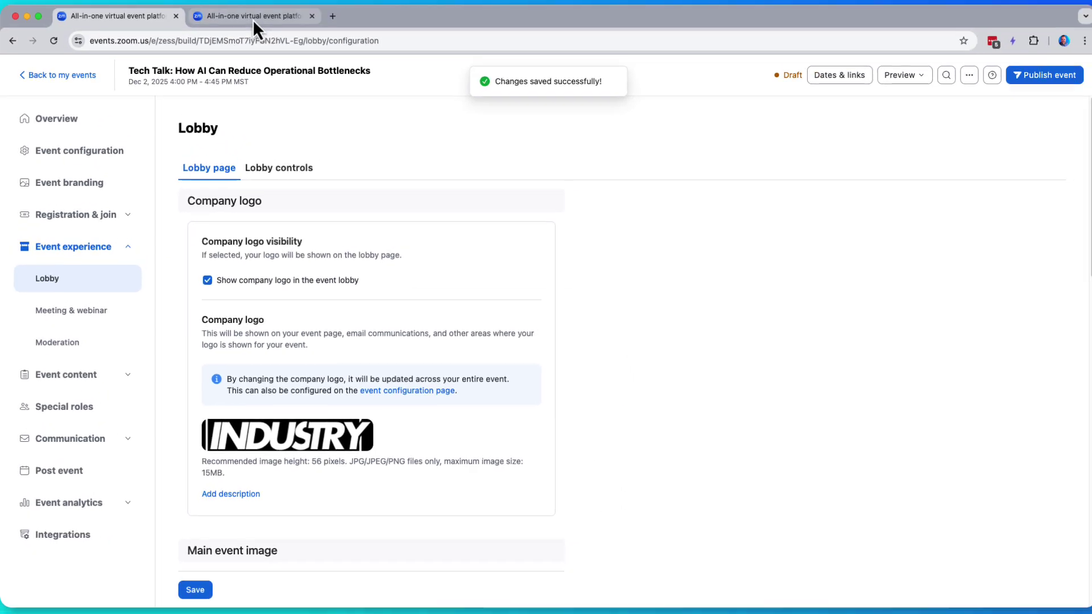
{"action": "left_click", "coordinate": [253, 19]}
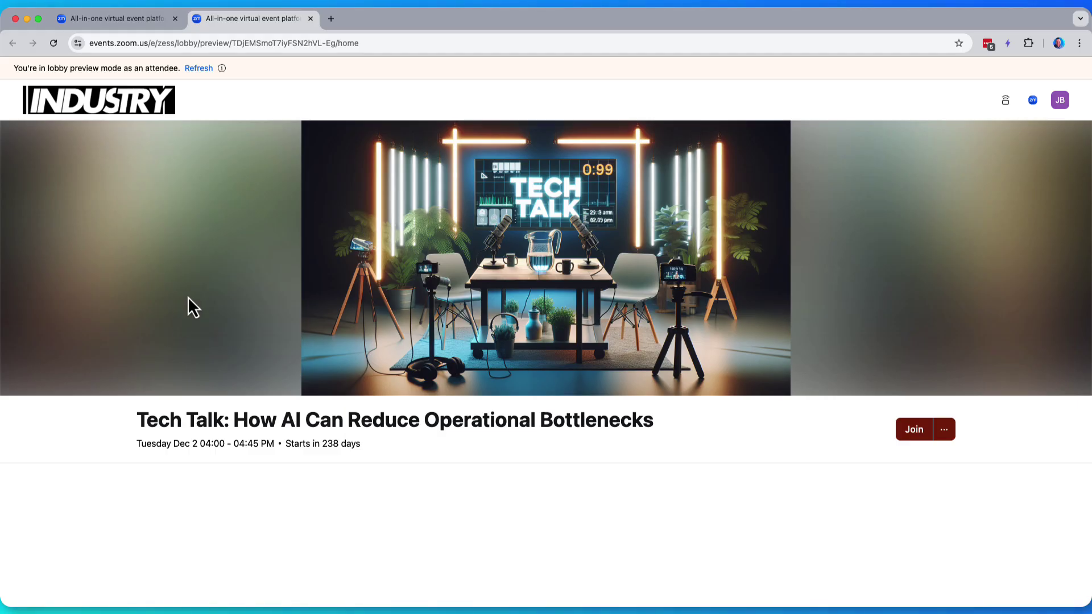
{"action": "left_click", "coordinate": [138, 24]}
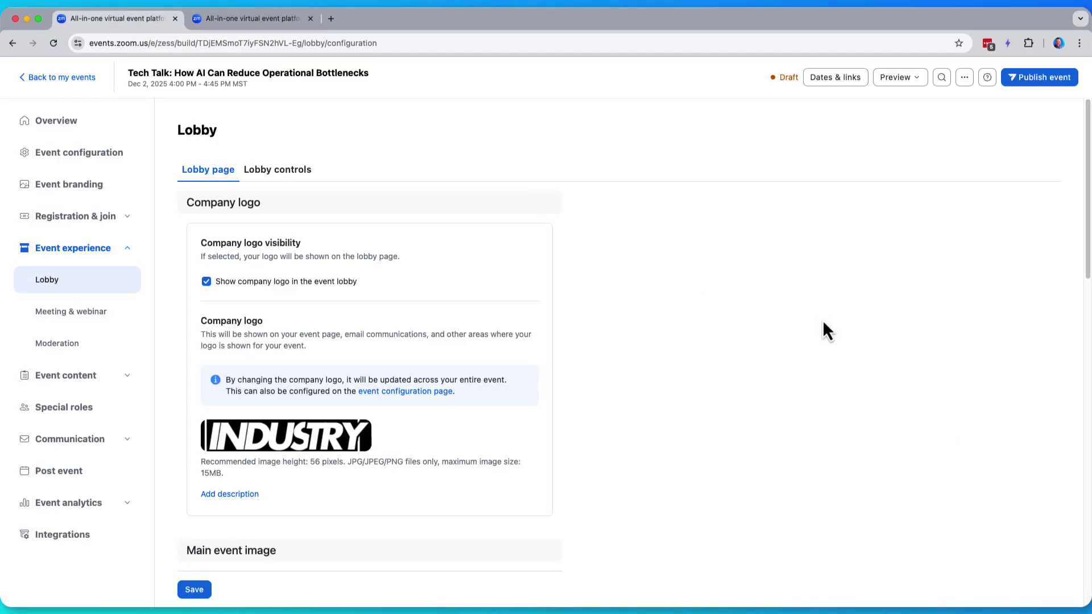
{"action": "scroll", "coordinate": [822, 319], "scroll_direction": "down", "scroll_amount": 7}
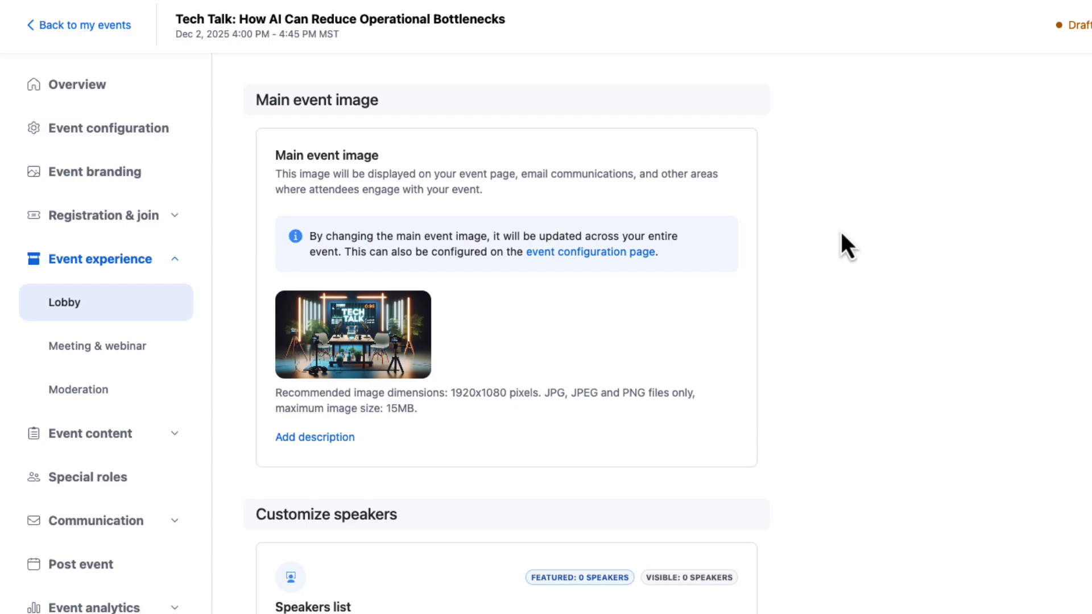
{"action": "mouse_move", "coordinate": [336, 361]}
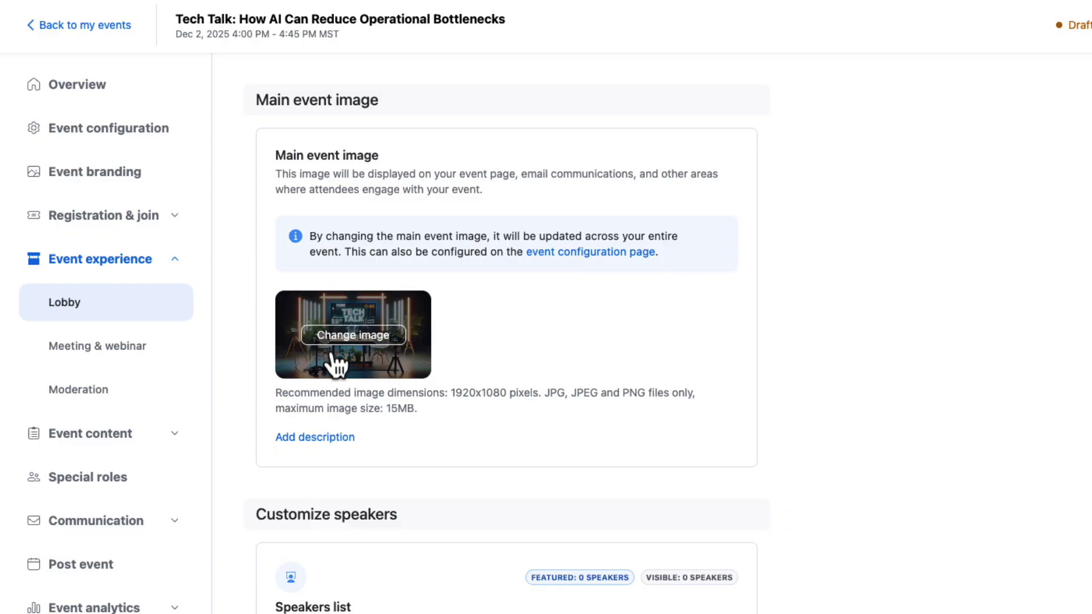
{"action": "scroll", "coordinate": [981, 380], "scroll_direction": "down", "scroll_amount": 7}
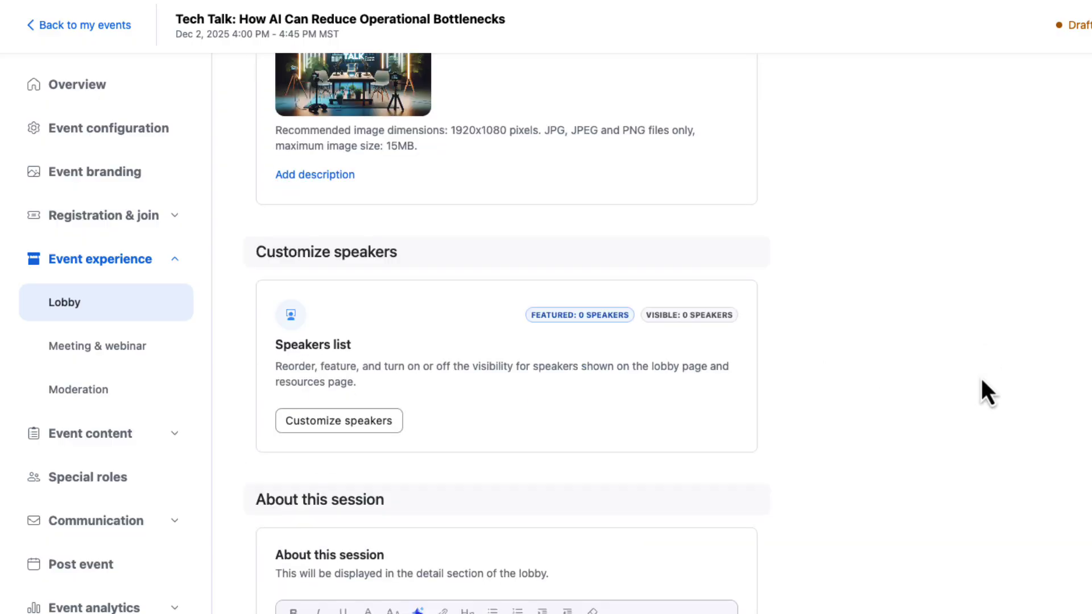
{"action": "scroll", "coordinate": [982, 391], "scroll_direction": "down", "scroll_amount": 1}
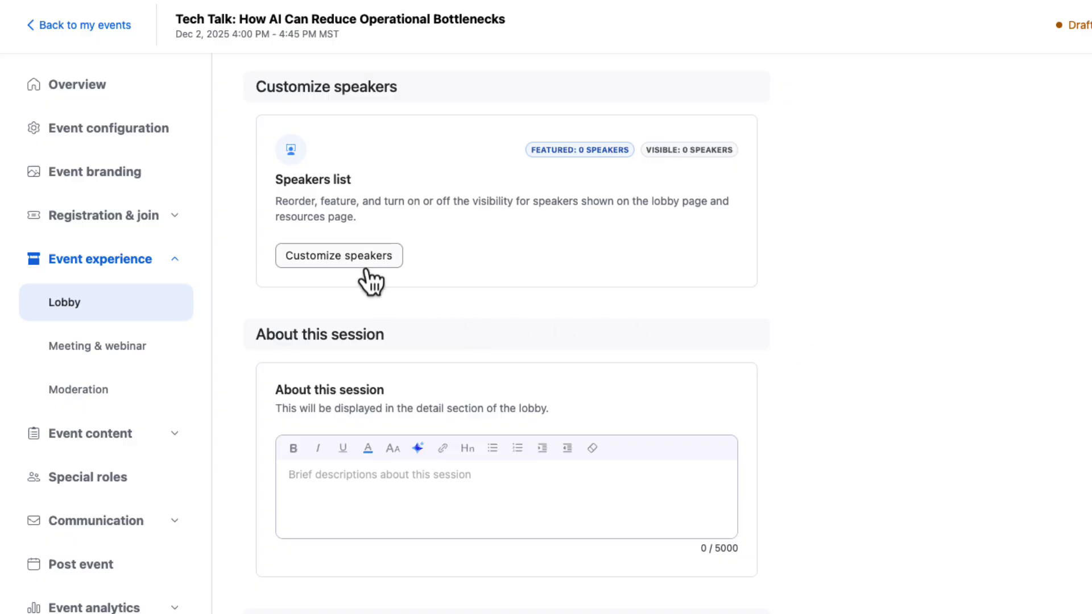
Step: Keep lobby speakers consistent, show all three, move the last to the top as featured, and save
{"action": "left_click", "coordinate": [366, 266]}
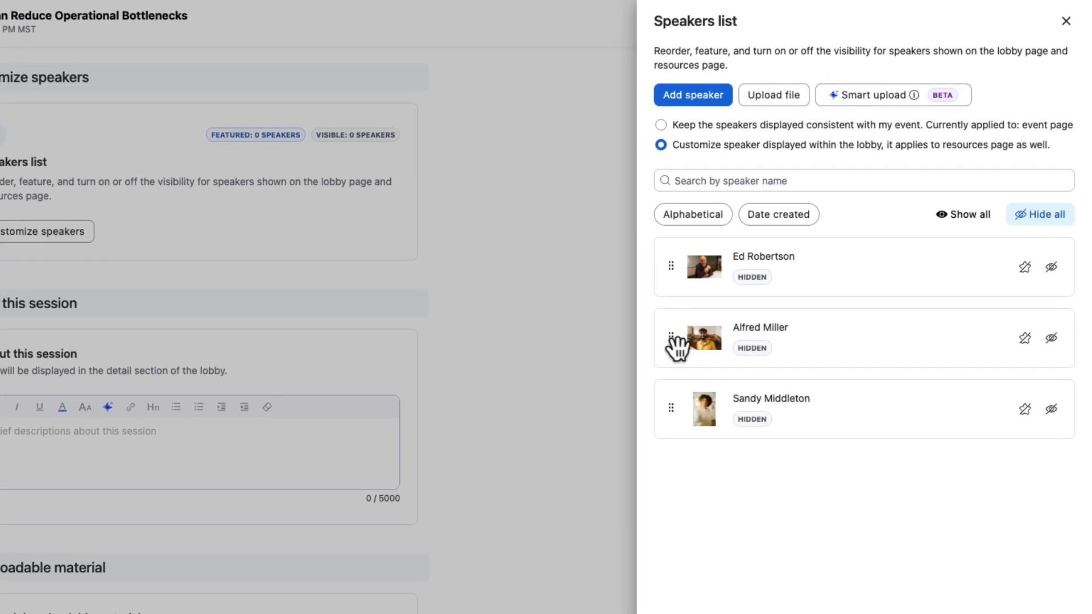
{"action": "left_click_drag", "start_coordinate": [676, 346], "coordinate": [671, 273]}
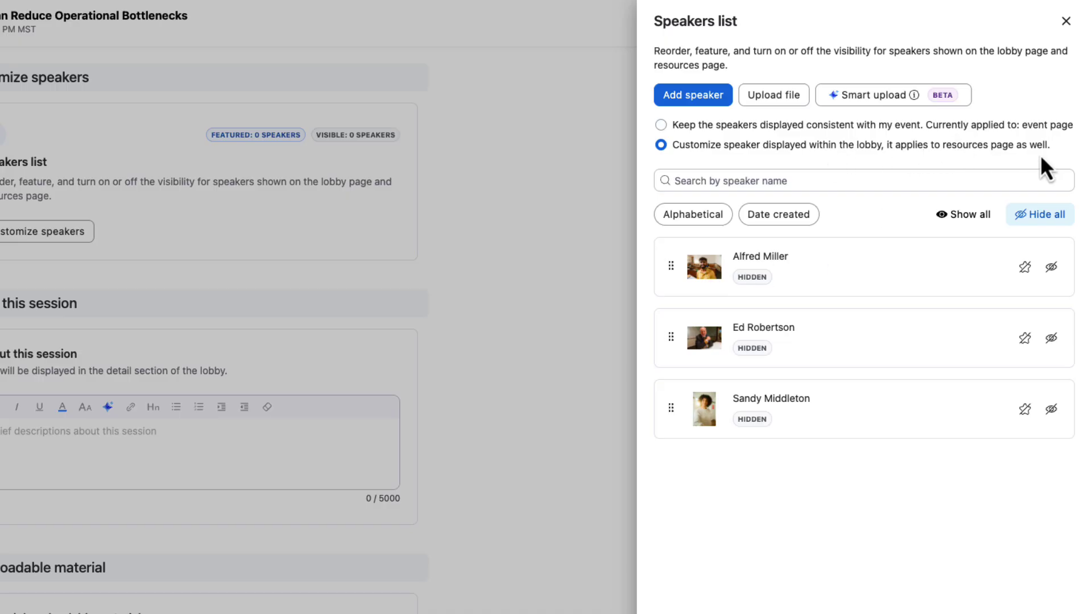
{"action": "left_click", "coordinate": [660, 125]}
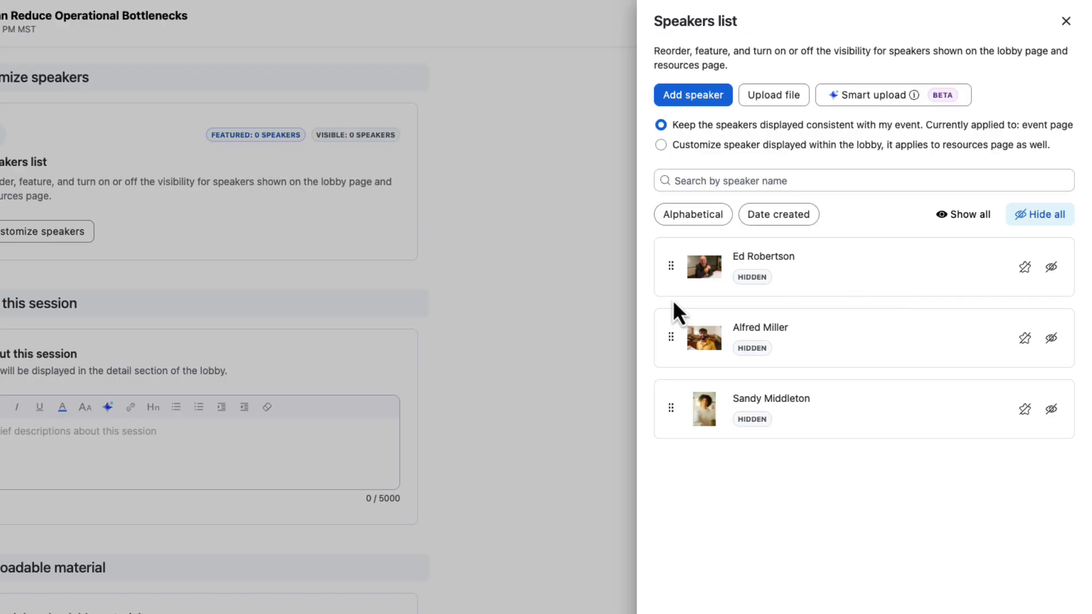
{"action": "left_click", "coordinate": [961, 215]}
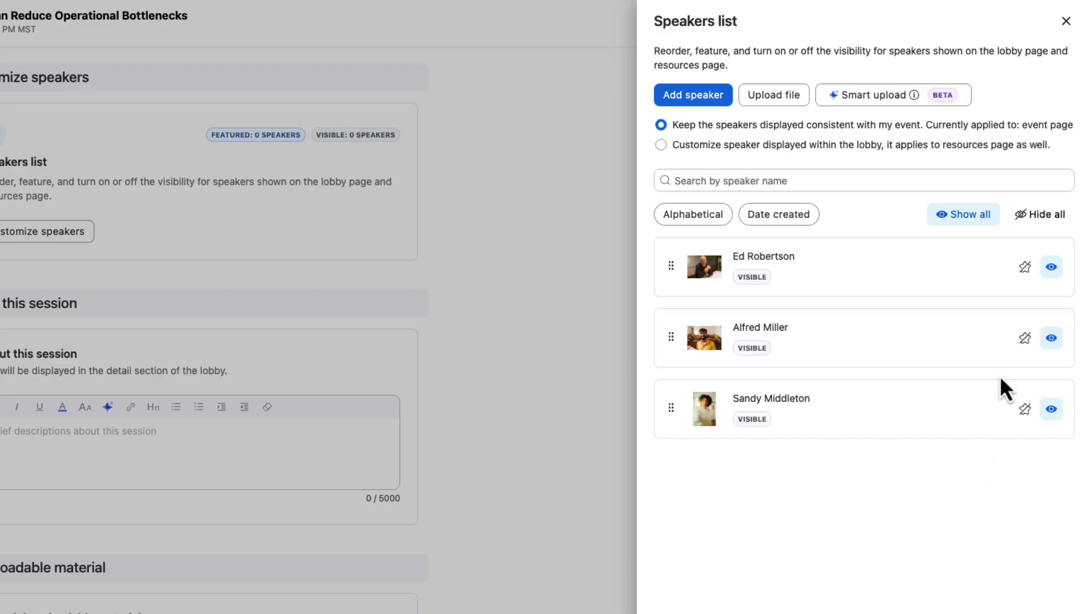
{"action": "left_click_drag", "start_coordinate": [675, 420], "coordinate": [658, 274]}
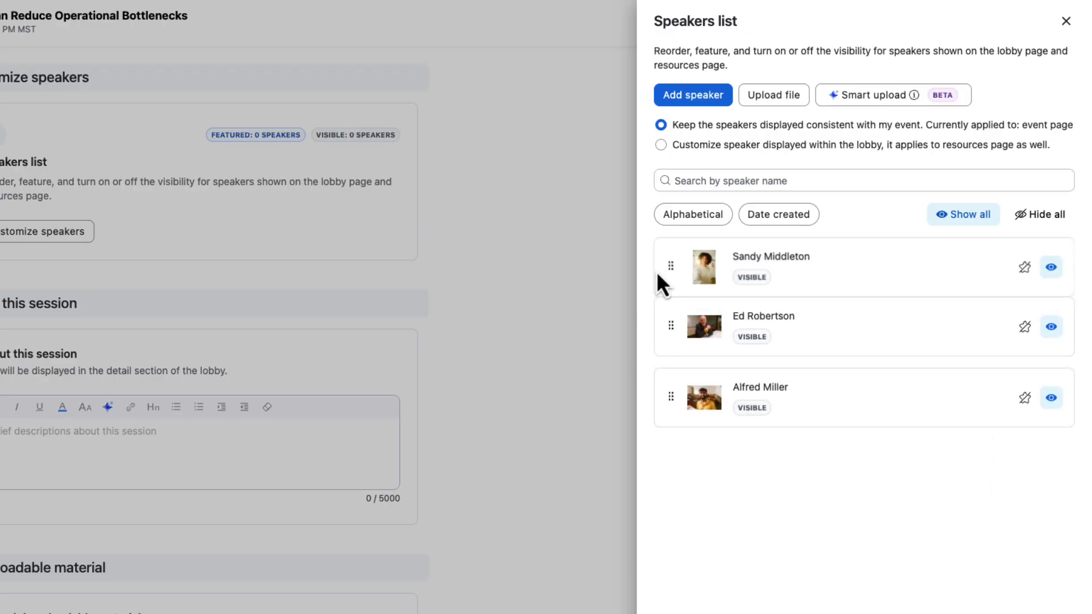
{"action": "left_click", "coordinate": [1024, 268]}
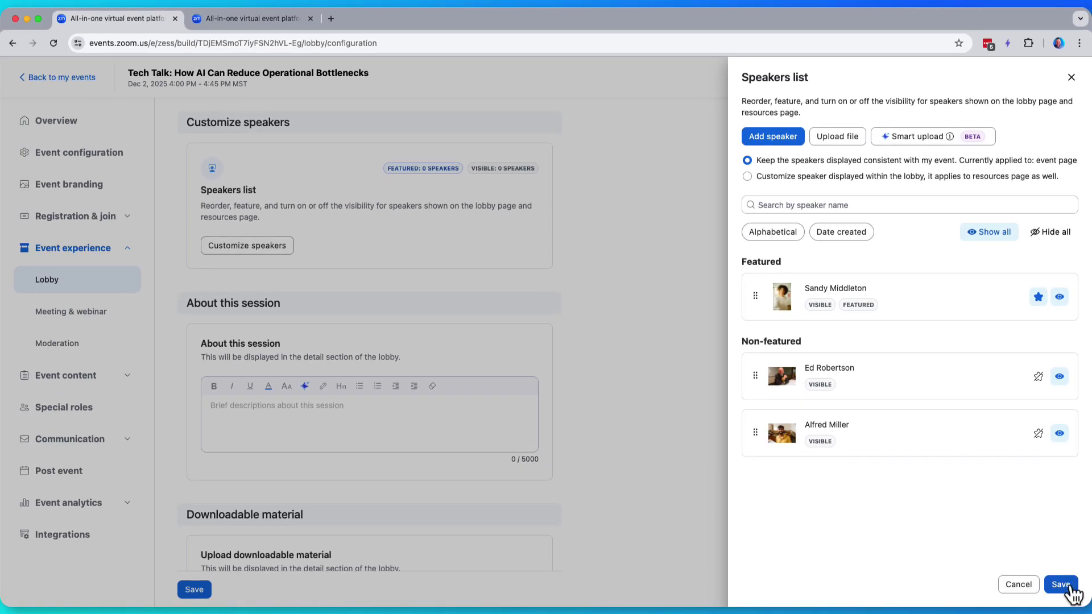
{"action": "left_click", "coordinate": [1069, 586]}
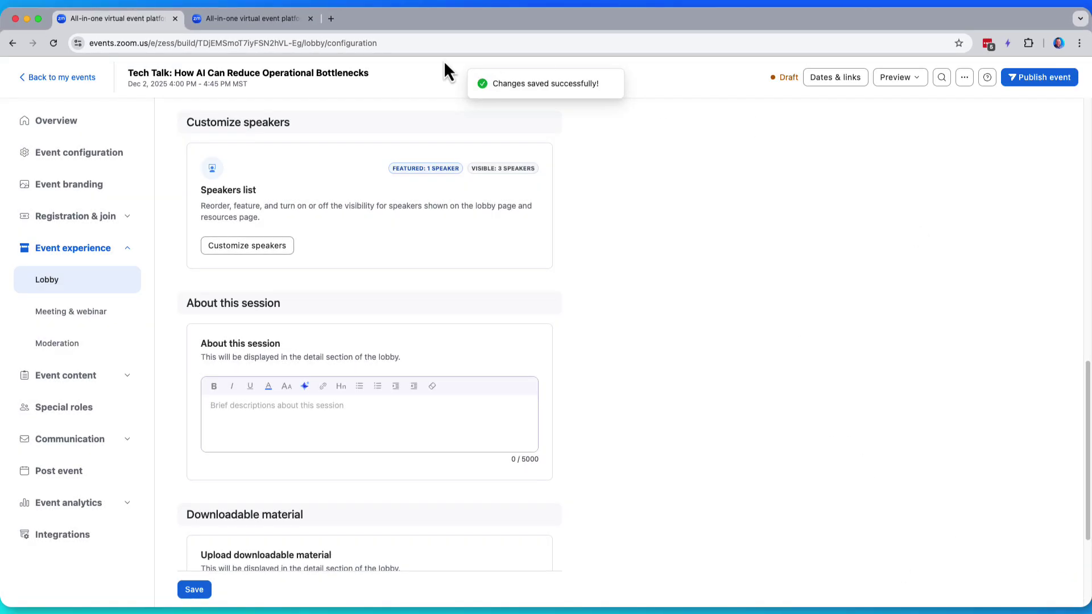
{"action": "left_click", "coordinate": [247, 19]}
{"action": "left_click", "coordinate": [199, 68]}
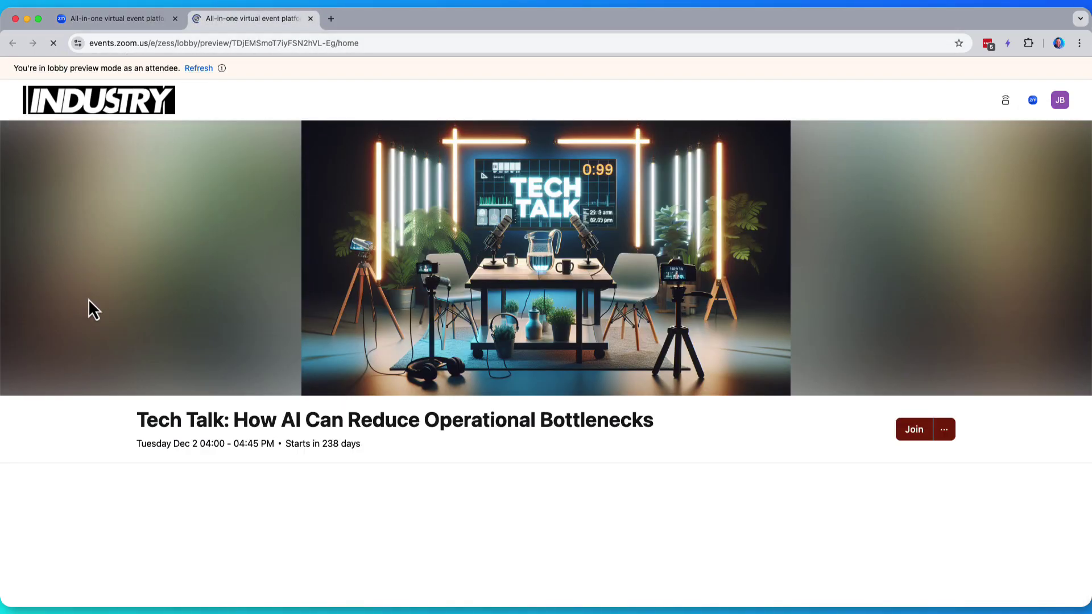
{"action": "scroll", "coordinate": [87, 299], "scroll_direction": "down", "scroll_amount": 4}
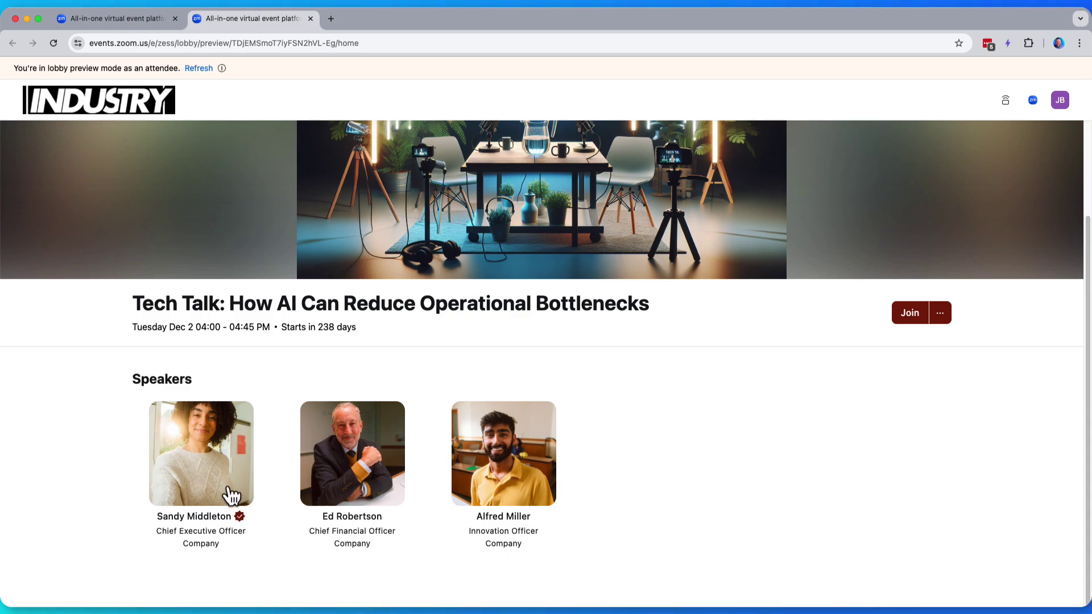
{"action": "left_click", "coordinate": [229, 493]}
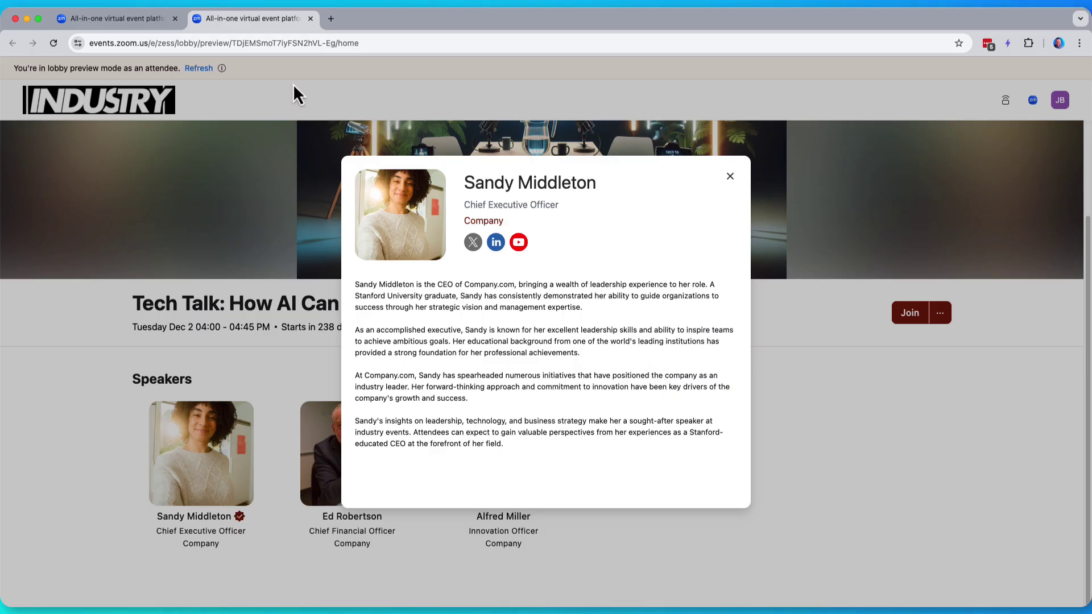
{"action": "left_click", "coordinate": [122, 26]}
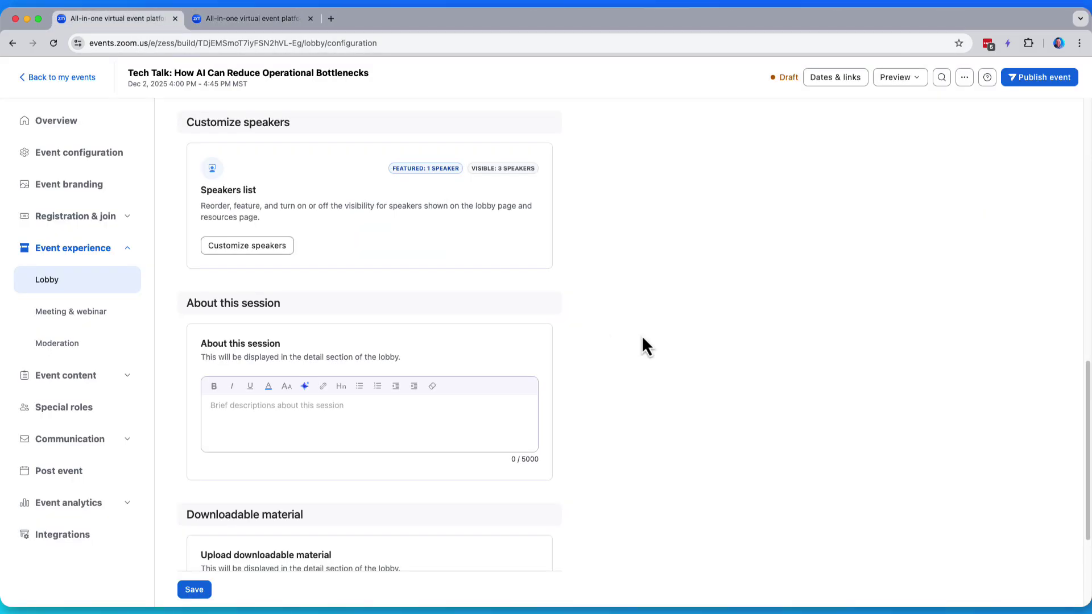
Step: Generate the About this session description with AI Companion from the pasted prompt
{"action": "scroll", "coordinate": [643, 358], "scroll_direction": "down", "scroll_amount": 4}
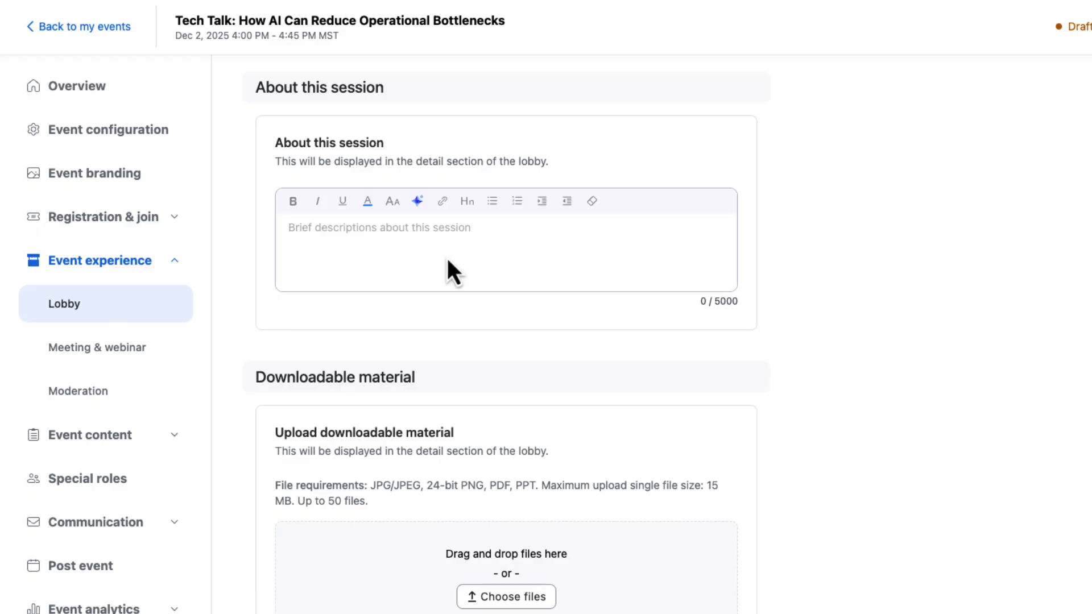
{"action": "left_click", "coordinate": [419, 201]}
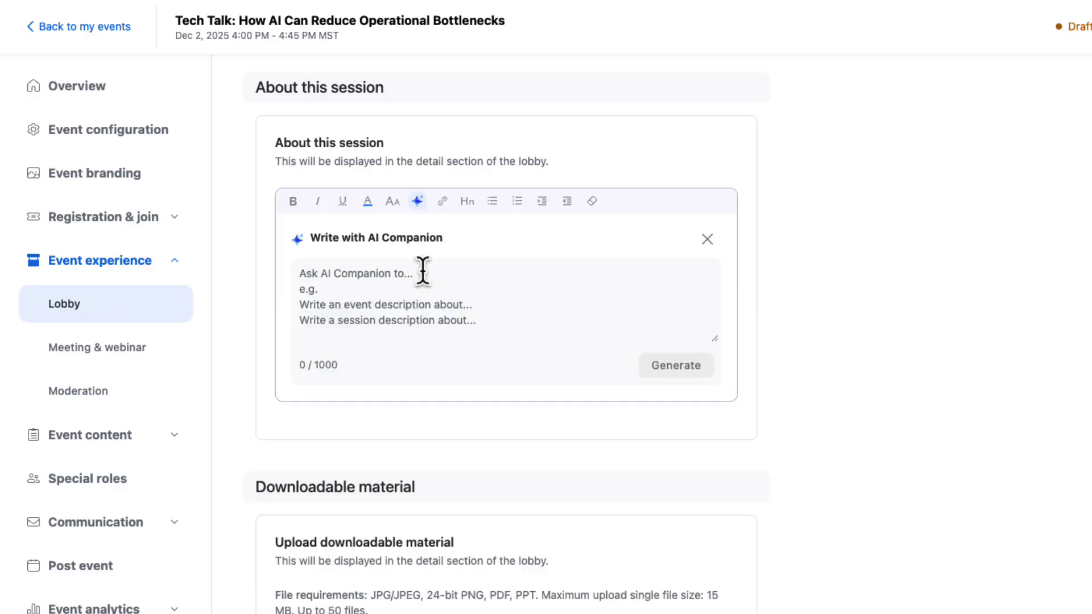
{"action": "type", "text": "generate 2 paragraph description for an upcoming webinar titled Tech Talk: How AI Can Reduce Operational Bottlenecks. Use compelling language and provide 3-4 bullets with emojis with key reasons people should register and attend"}
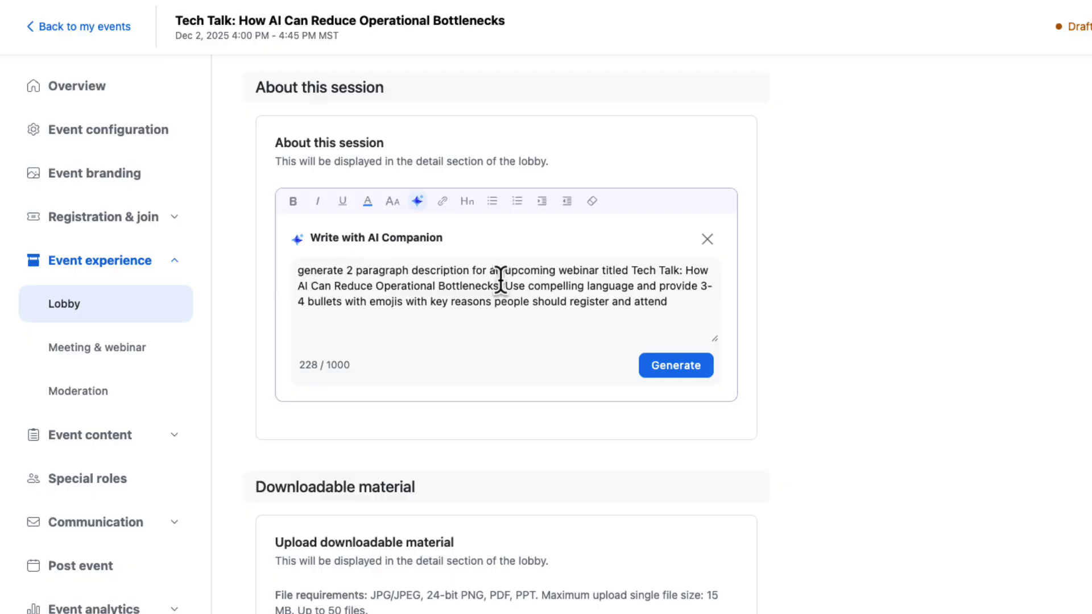
{"action": "left_click", "coordinate": [672, 372]}
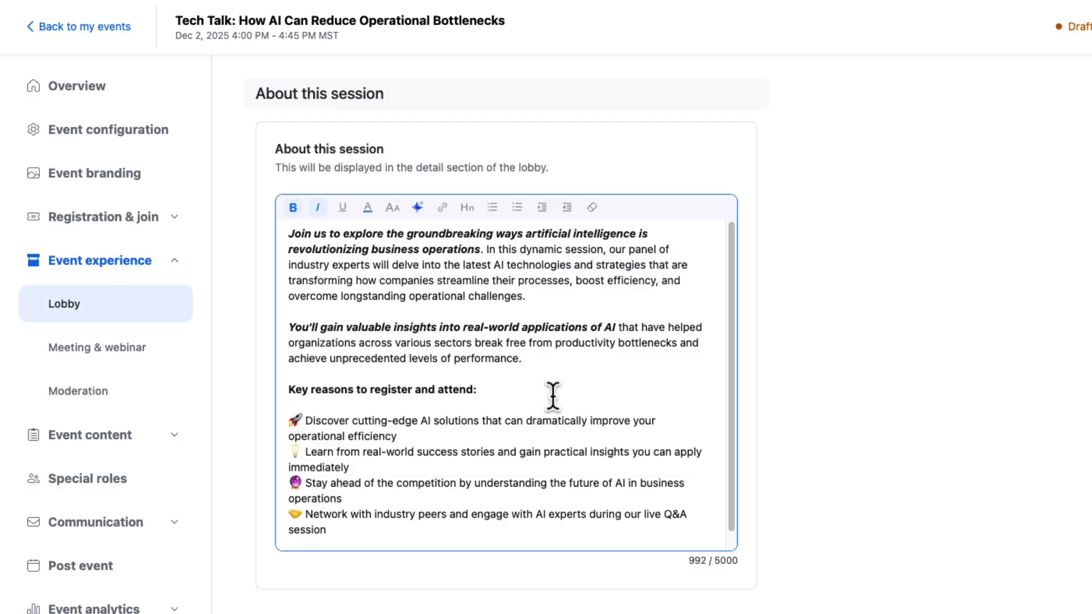
{"action": "scroll", "coordinate": [553, 396], "scroll_direction": "down", "scroll_amount": 1}
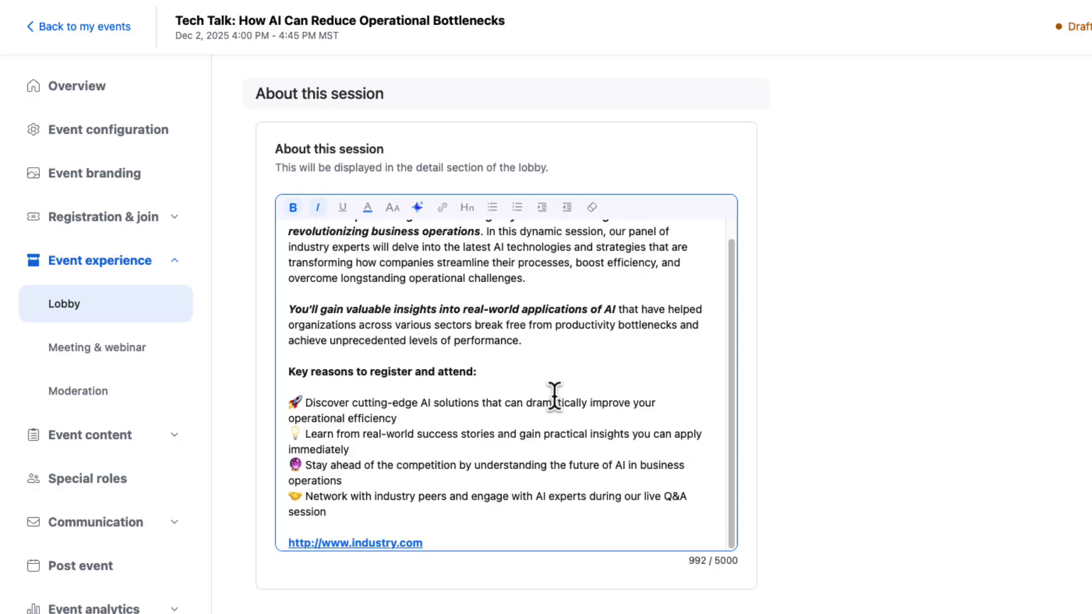
{"action": "left_click", "coordinate": [460, 545]}
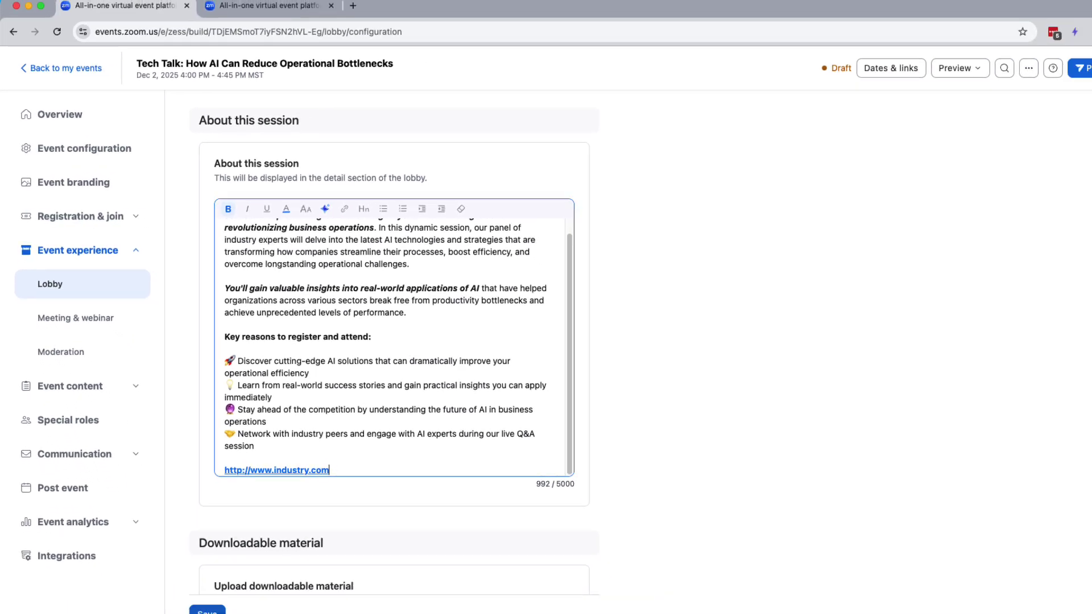
Step: Save the lobby description and expand the full Details text in the attendee preview
{"action": "left_click", "coordinate": [199, 592]}
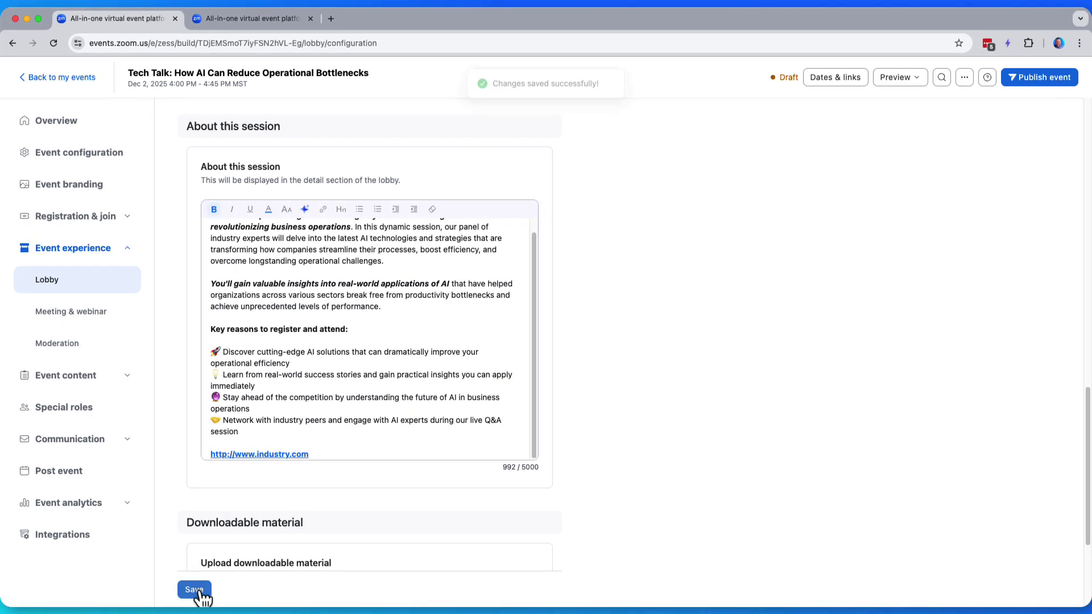
{"action": "left_click", "coordinate": [254, 26]}
{"action": "left_click_drag", "start_coordinate": [1086, 219], "coordinate": [1077, 417]}
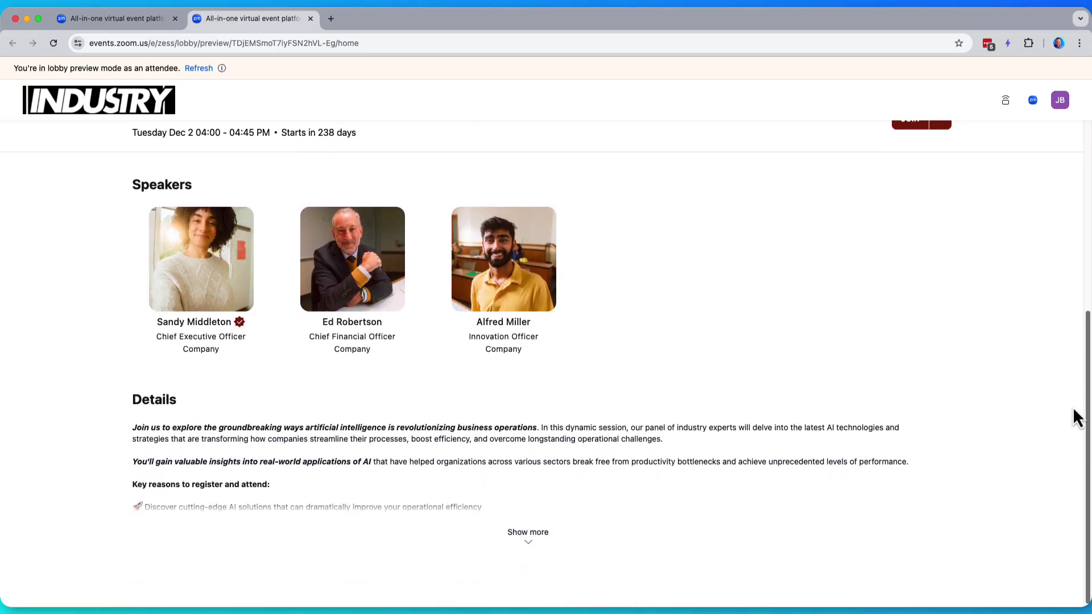
{"action": "left_click", "coordinate": [545, 538]}
{"action": "scroll", "coordinate": [1049, 387], "scroll_direction": "down", "scroll_amount": 1}
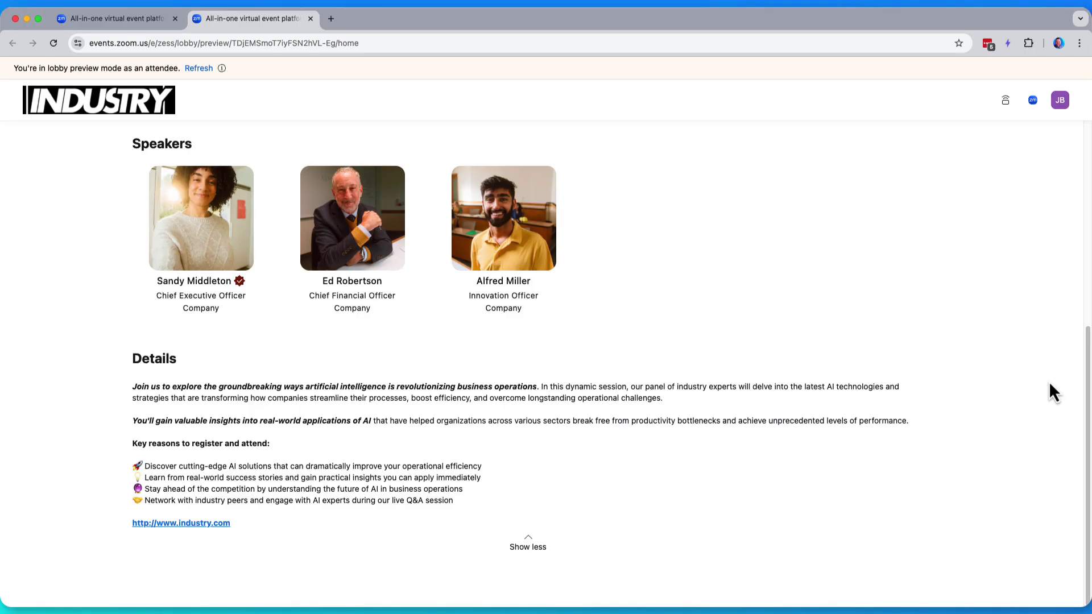
{"action": "scroll", "coordinate": [970, 340], "scroll_direction": "up", "scroll_amount": 6}
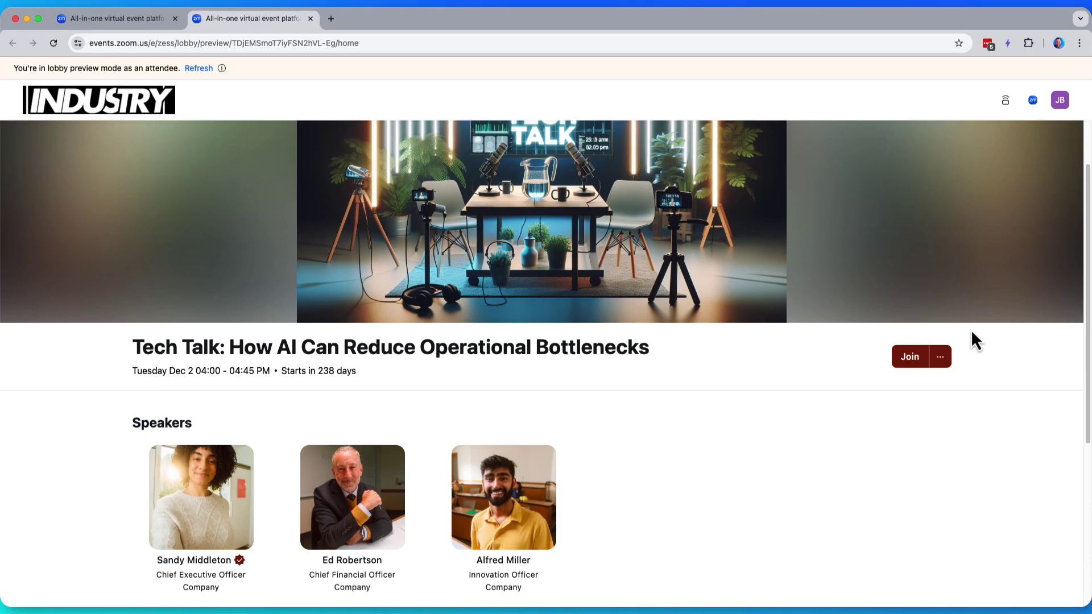
{"action": "scroll", "coordinate": [1011, 335], "scroll_direction": "down", "scroll_amount": 6}
{"action": "scroll", "coordinate": [1010, 335], "scroll_direction": "down", "scroll_amount": 3}
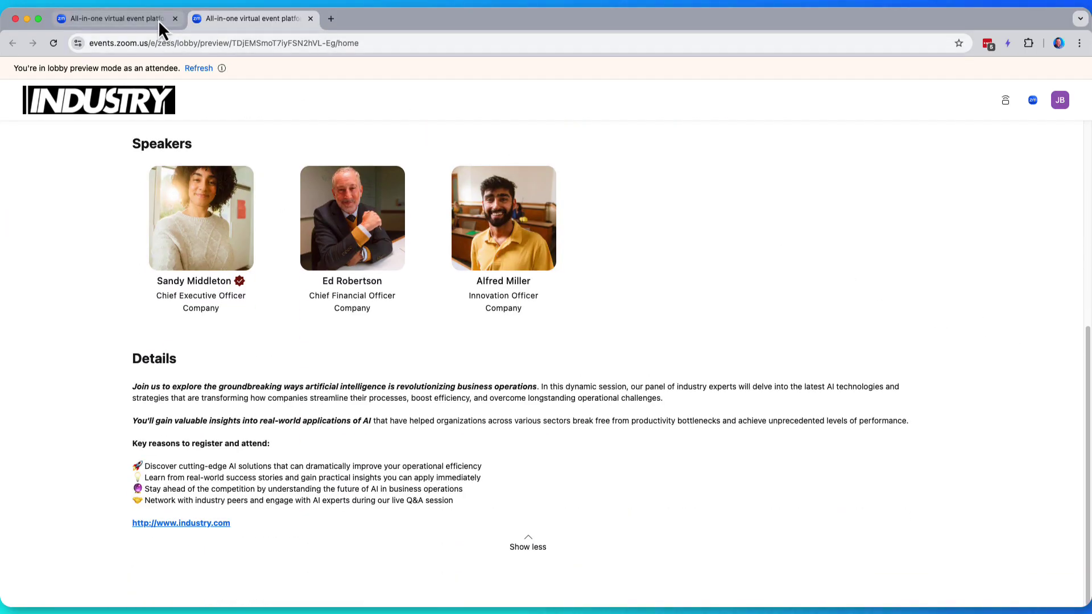
Step: Upload four PDFs from the Event Build Assets folder as lobby downloadable material and save
{"action": "left_click", "coordinate": [135, 19]}
{"action": "scroll", "coordinate": [855, 385], "scroll_direction": "down", "scroll_amount": 5}
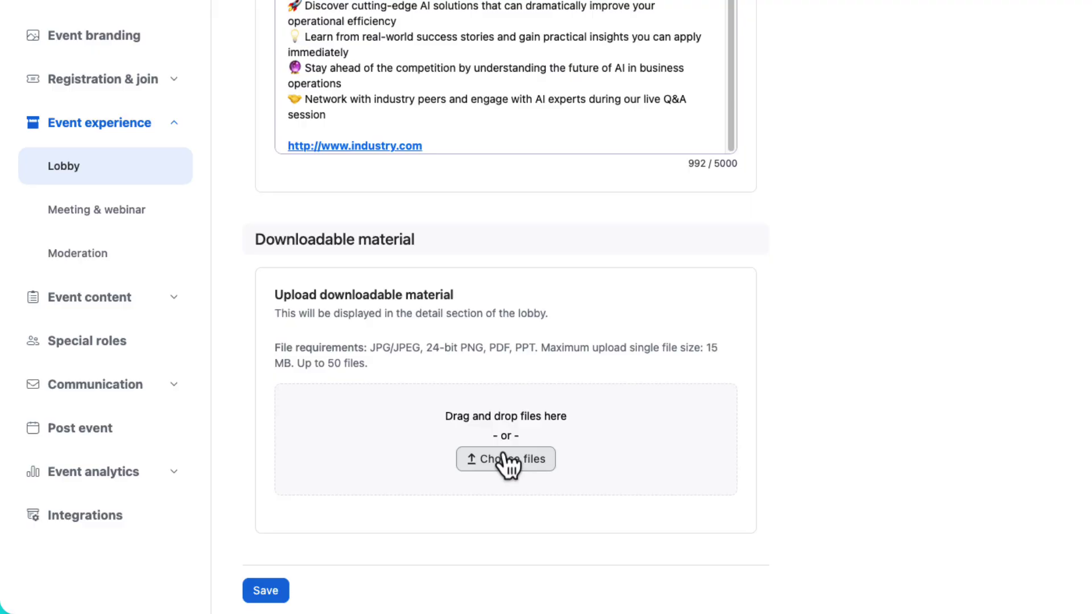
{"action": "left_click", "coordinate": [505, 459]}
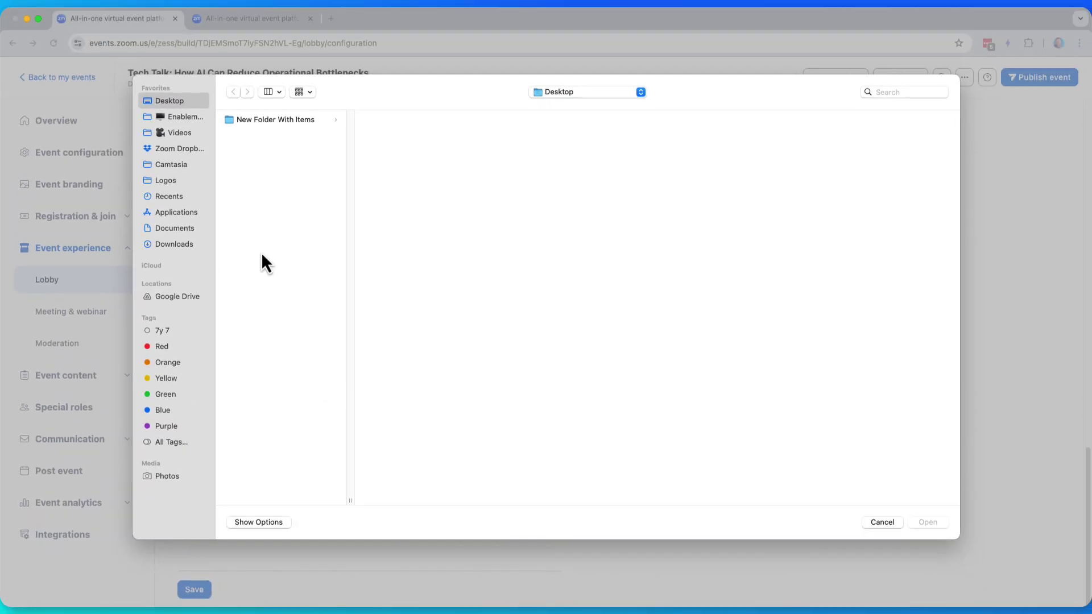
{"action": "left_click", "coordinate": [177, 118]}
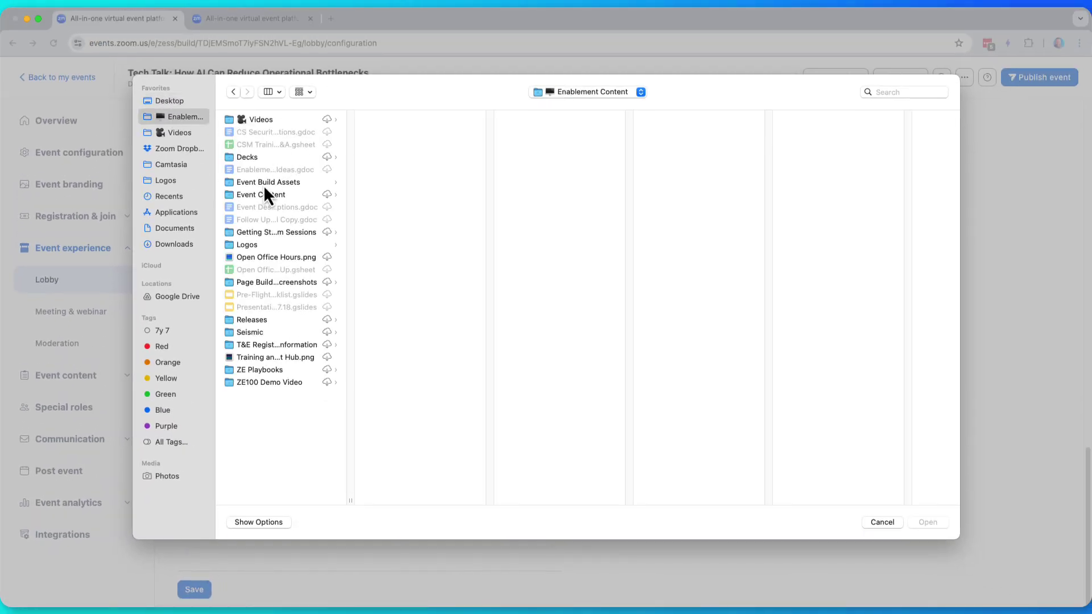
{"action": "left_click", "coordinate": [265, 183]}
{"action": "key", "text": "Escape"}
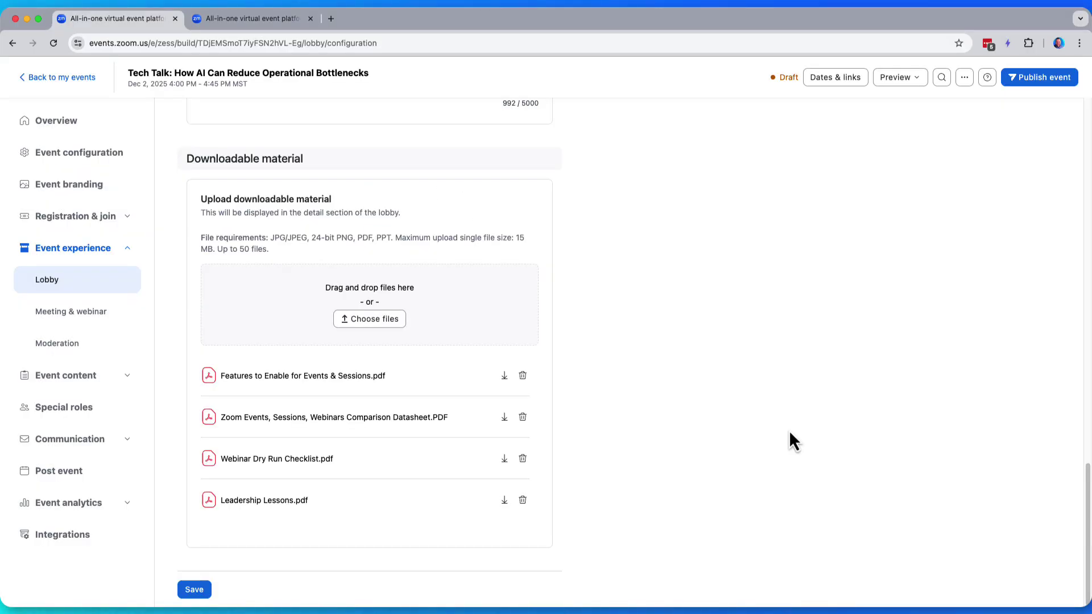
{"action": "left_click", "coordinate": [199, 589]}
Step: Check that the attendee preview lists the four PDFs under Reference materials
{"action": "left_click", "coordinate": [250, 18]}
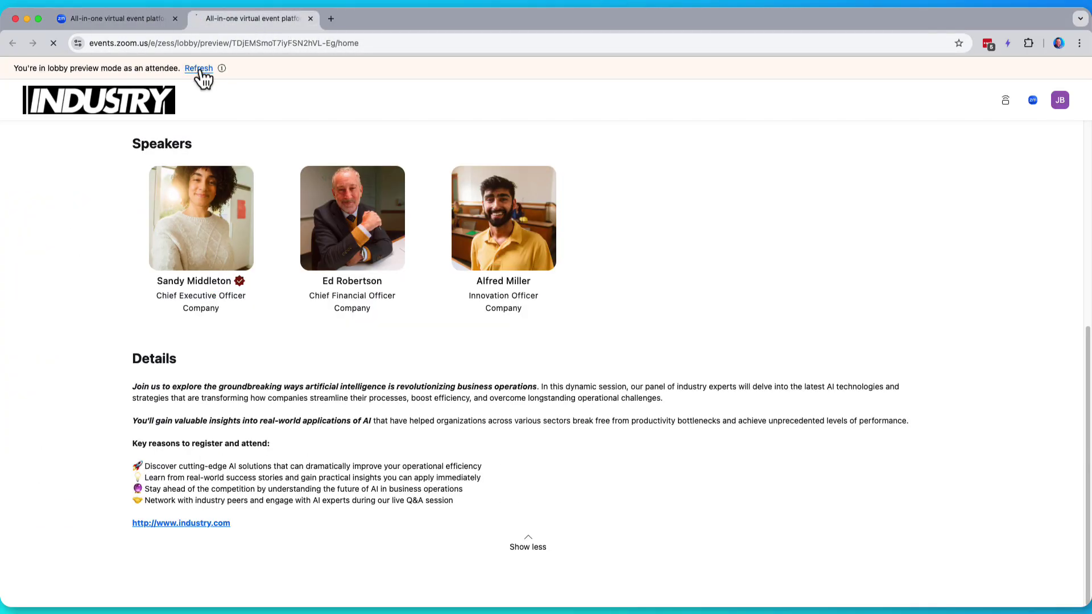
{"action": "scroll", "coordinate": [76, 335], "scroll_direction": "up", "scroll_amount": 6}
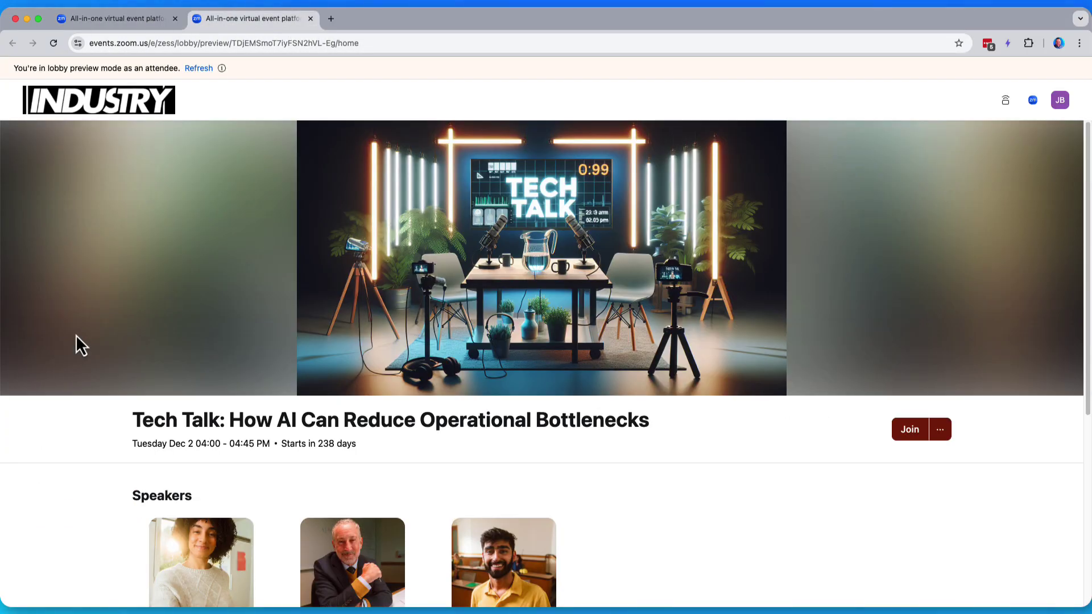
{"action": "left_click_drag", "start_coordinate": [1087, 194], "coordinate": [1089, 391]}
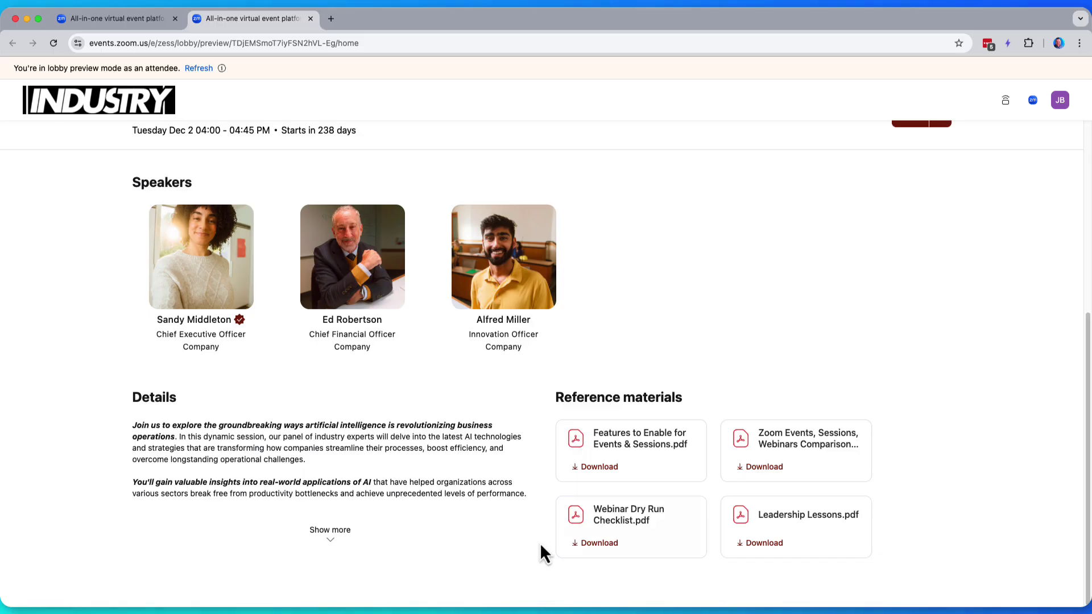
{"action": "left_click", "coordinate": [328, 537]}
{"action": "scroll", "coordinate": [1067, 441], "scroll_direction": "down", "scroll_amount": 3}
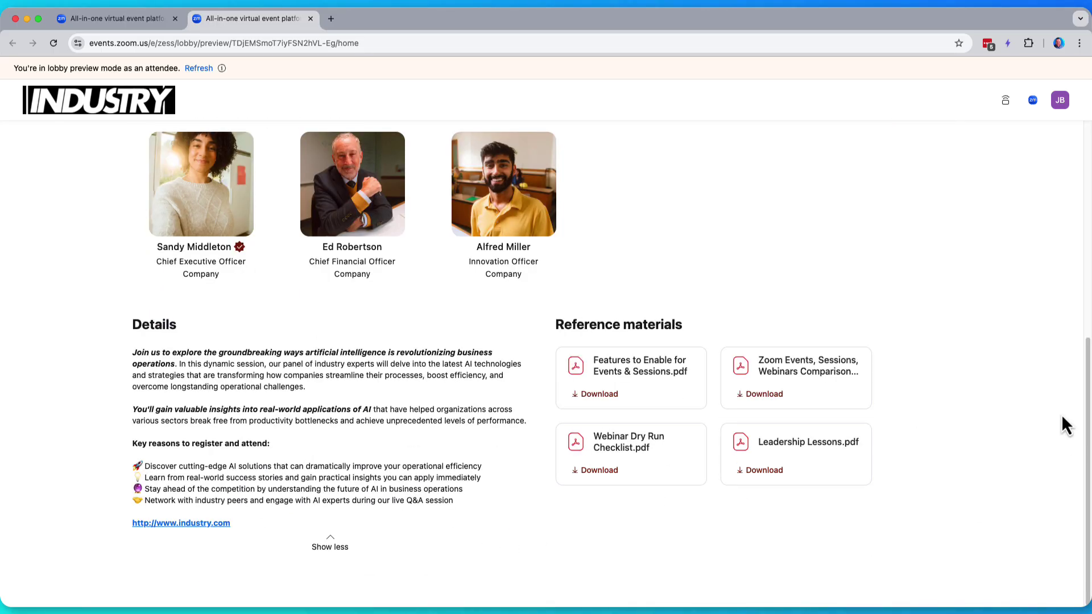
{"action": "scroll", "coordinate": [1051, 365], "scroll_direction": "up", "scroll_amount": 2}
{"action": "scroll", "coordinate": [1050, 364], "scroll_direction": "up", "scroll_amount": 10}
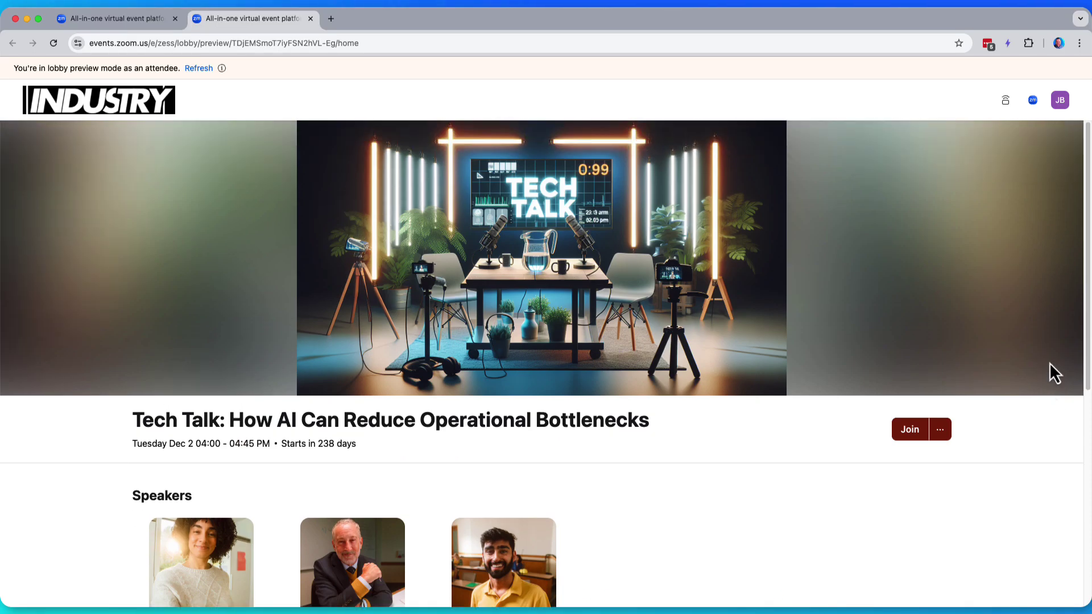
Step: Change the lobby close date from 12/02/2026 to 12/02/2027, keeping 04:45 PM
{"action": "left_click", "coordinate": [132, 22]}
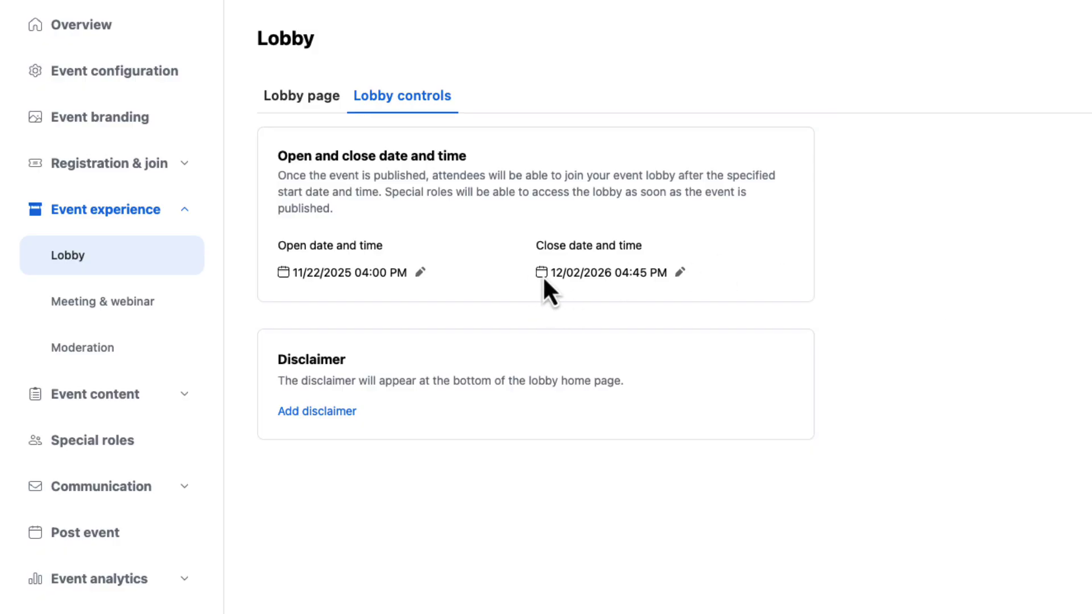
{"action": "left_click", "coordinate": [679, 273]}
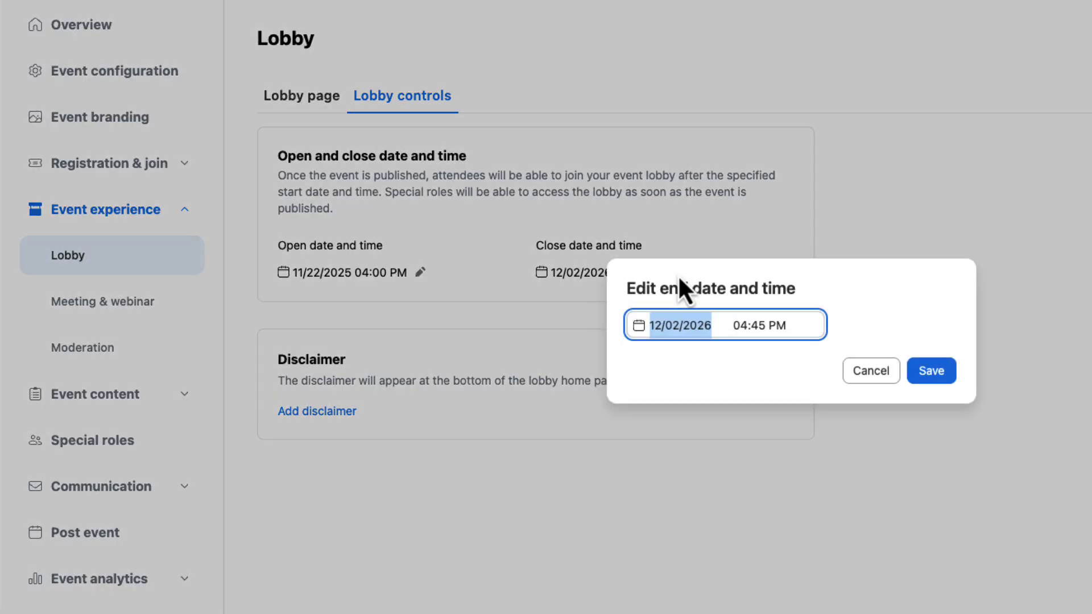
{"action": "left_click", "coordinate": [686, 323]}
{"action": "left_click", "coordinate": [691, 367]}
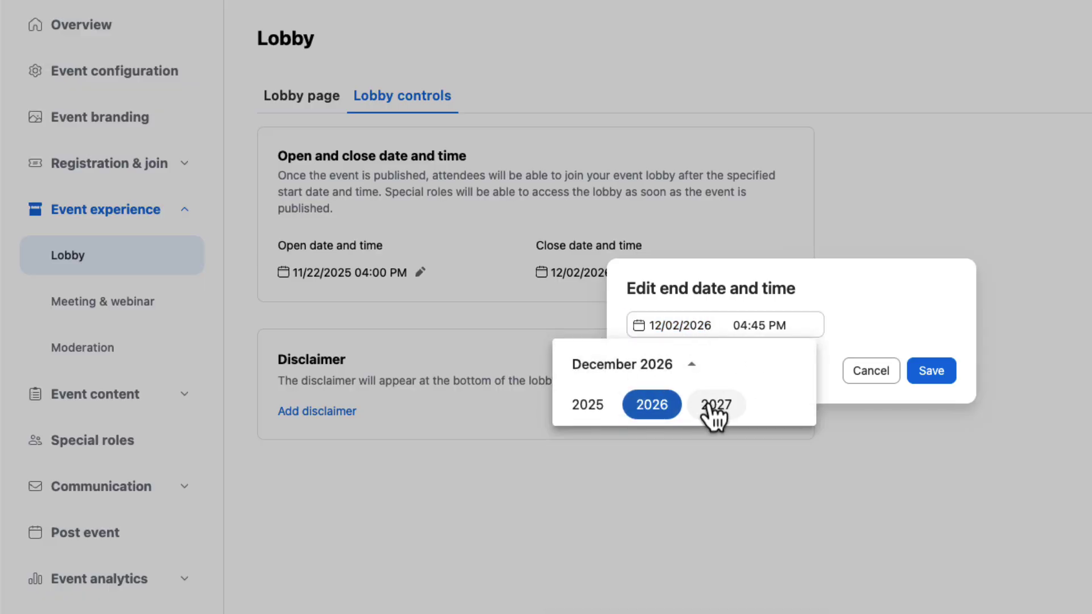
{"action": "left_click", "coordinate": [714, 407]}
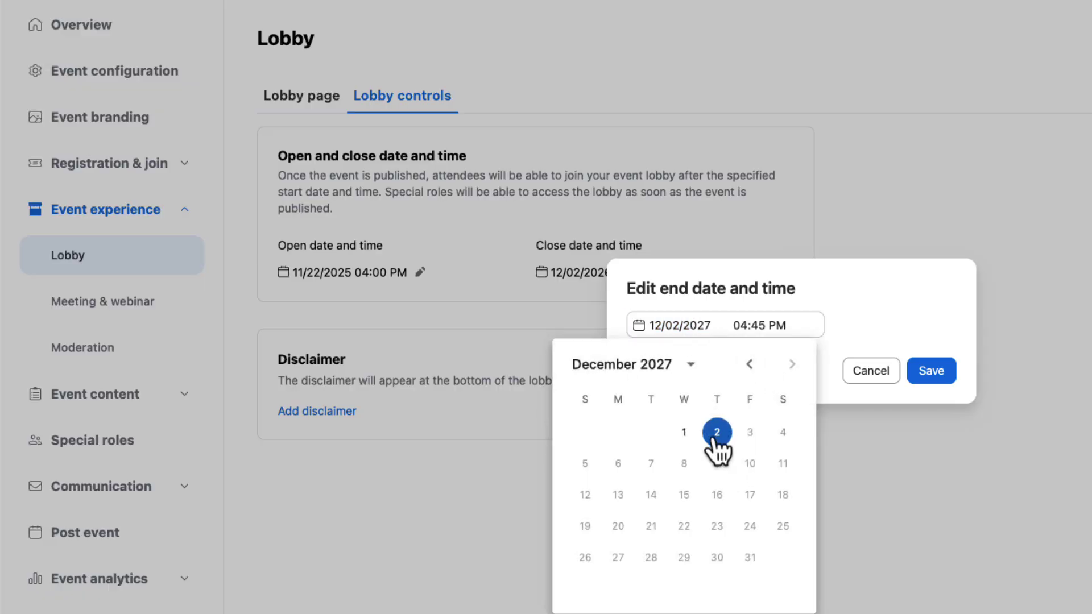
{"action": "left_click", "coordinate": [715, 435]}
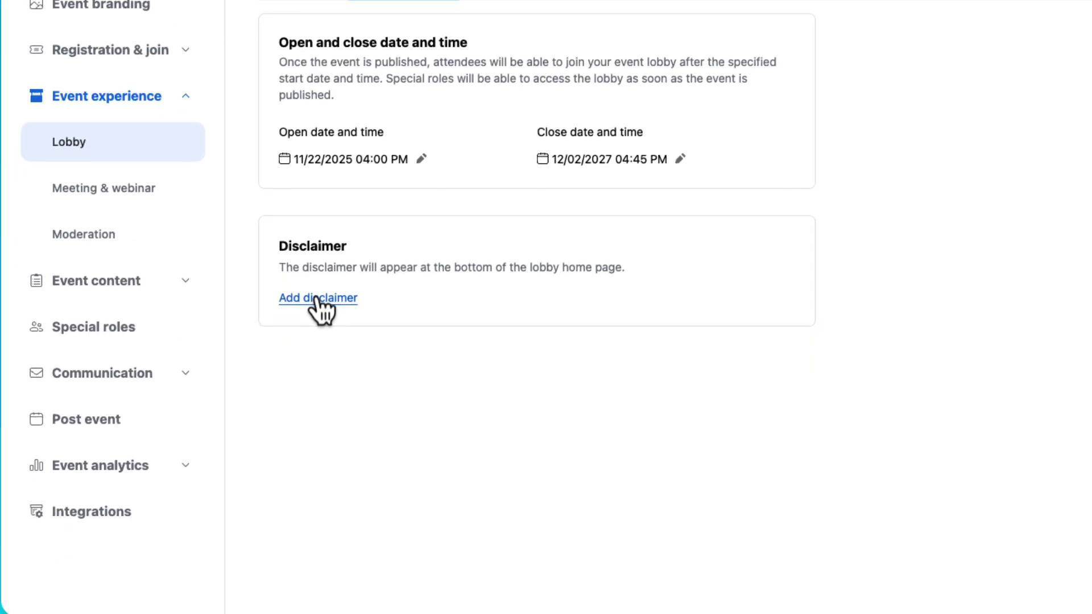
Step: Add and save a lobby disclaimer about event rules, photo permission and entry refusal
{"action": "left_click", "coordinate": [316, 298]}
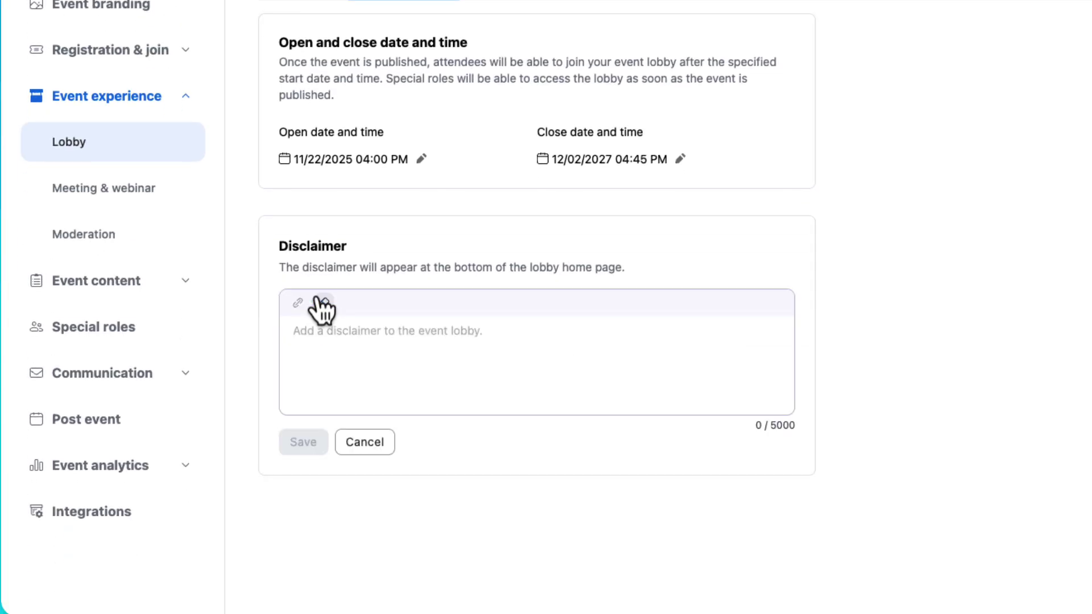
{"action": "left_click", "coordinate": [403, 349]}
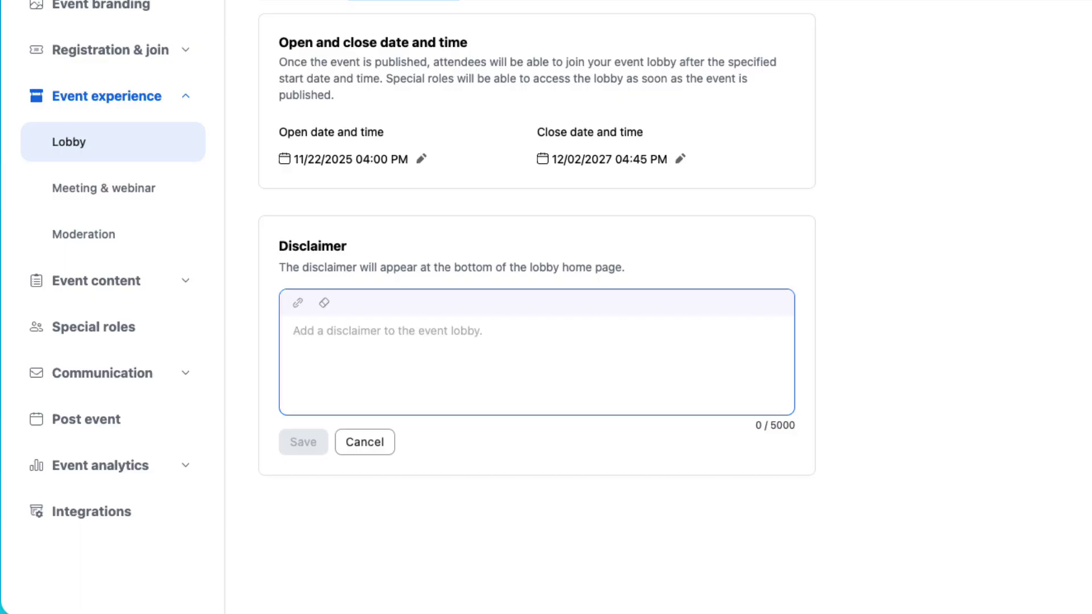
{"action": "type", "text": "By registering for and/or attending this event, you acknowledge and agree to comply with all event rules, policies, and safety protocols, and you grant permission for any photographs or recordings taken during the event to be used for promotional purposes. The organizers reserve the right to deny entry or remove any participant who violates the event terms, engages in disruptive behavior, or poses a safety risk to others, with no refund provided."}
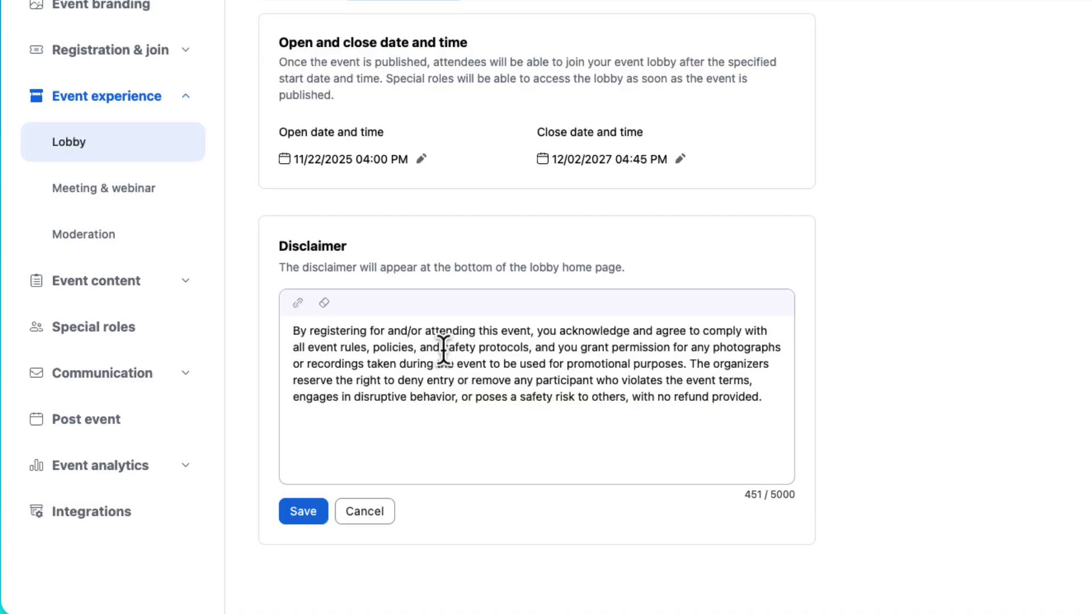
{"action": "left_click", "coordinate": [303, 511]}
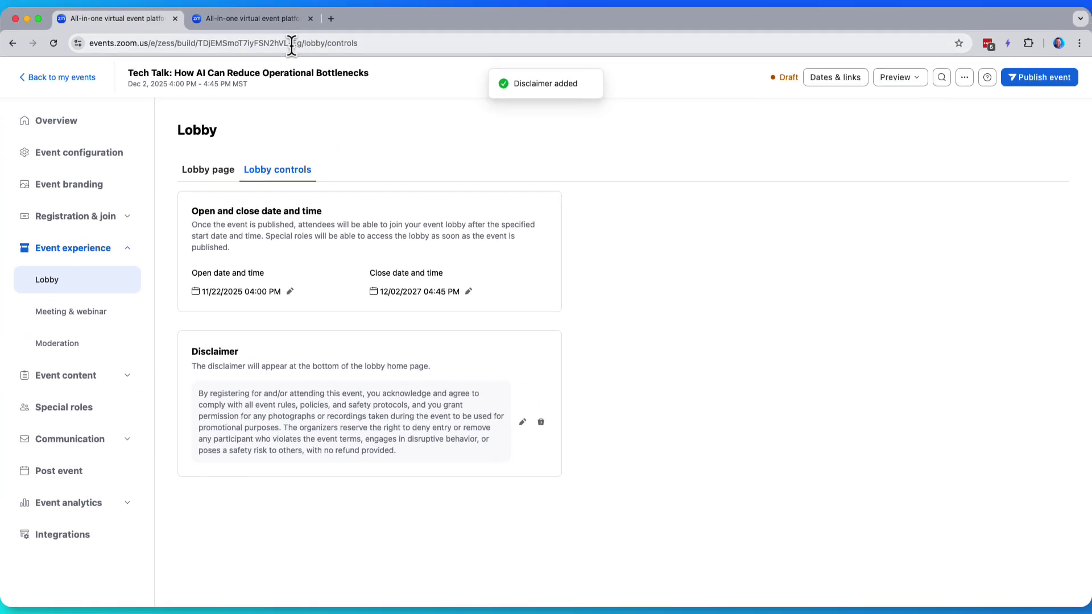
Step: Reload the attendee lobby preview to check the new disclaimer, then return to Meeting & webinar settings
{"action": "left_click", "coordinate": [240, 25]}
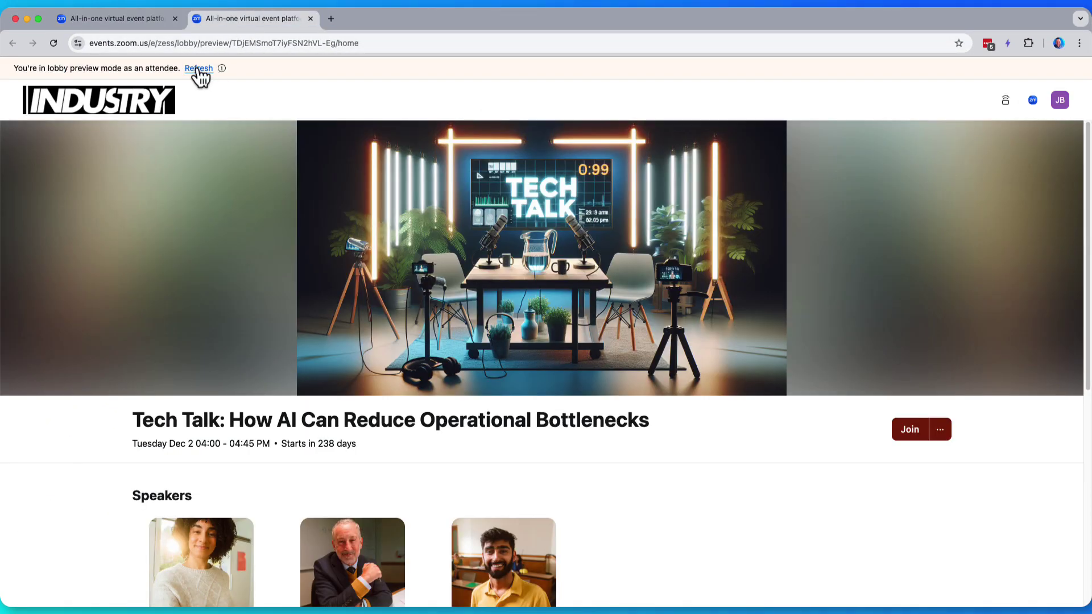
{"action": "key", "text": "super+r"}
{"action": "scroll", "coordinate": [93, 299], "scroll_direction": "down", "scroll_amount": 7}
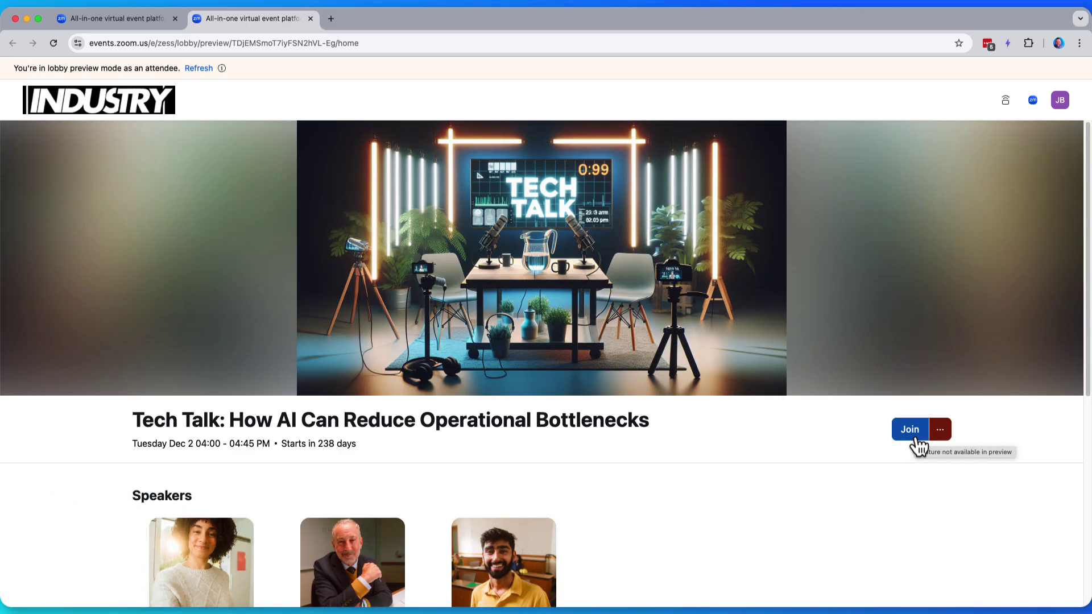
{"action": "left_click", "coordinate": [125, 22]}
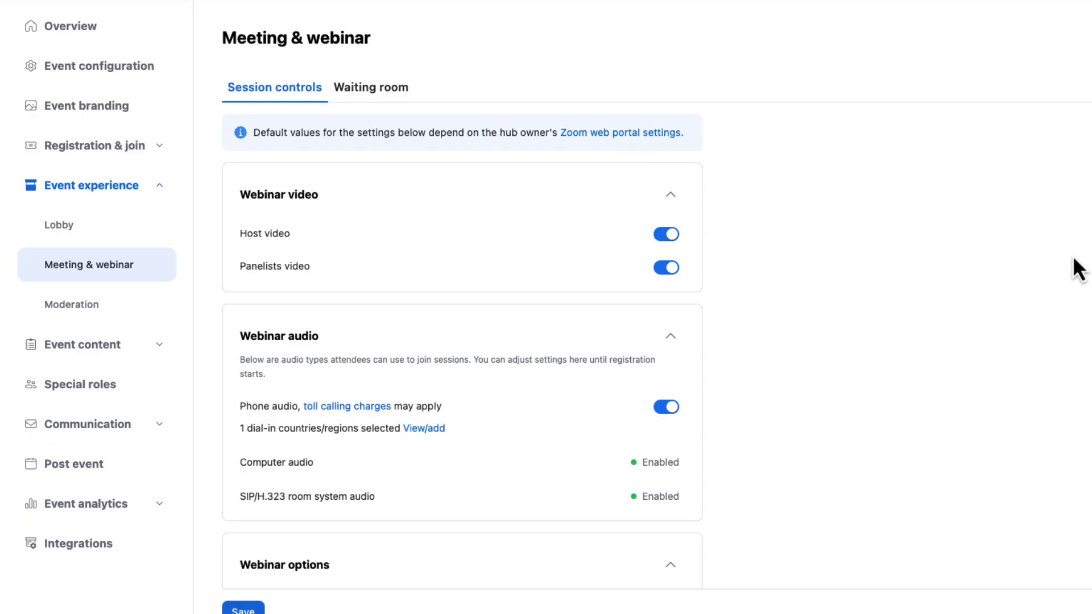
Step: Turn webinar Host video off, leaving Panelists video on after toggling it off and back
{"action": "scroll", "coordinate": [1079, 270], "scroll_direction": "down", "scroll_amount": 3}
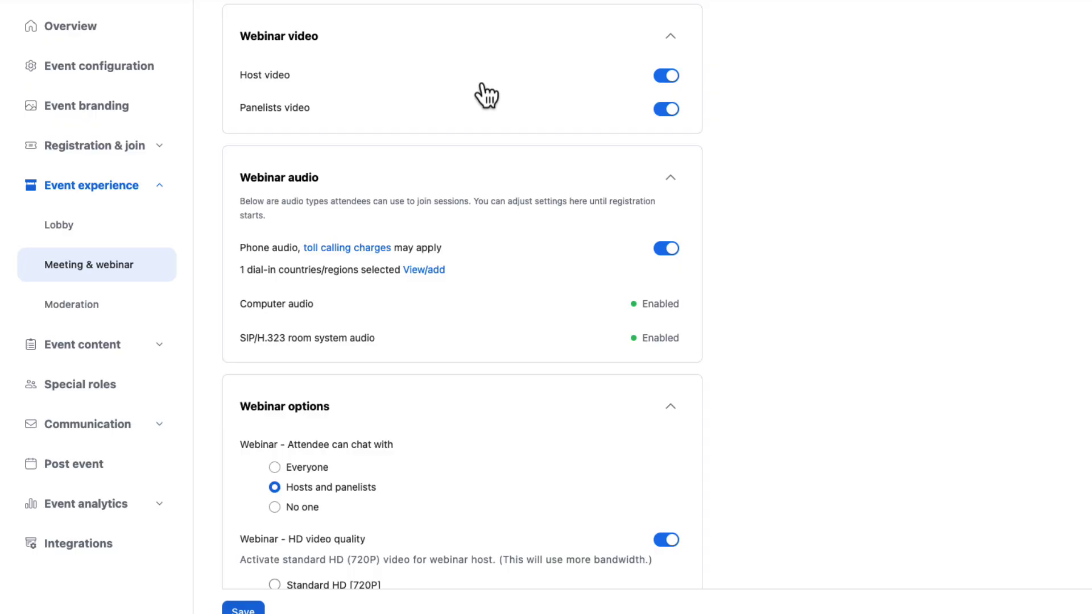
{"action": "left_click", "coordinate": [669, 76]}
{"action": "left_click", "coordinate": [669, 110]}
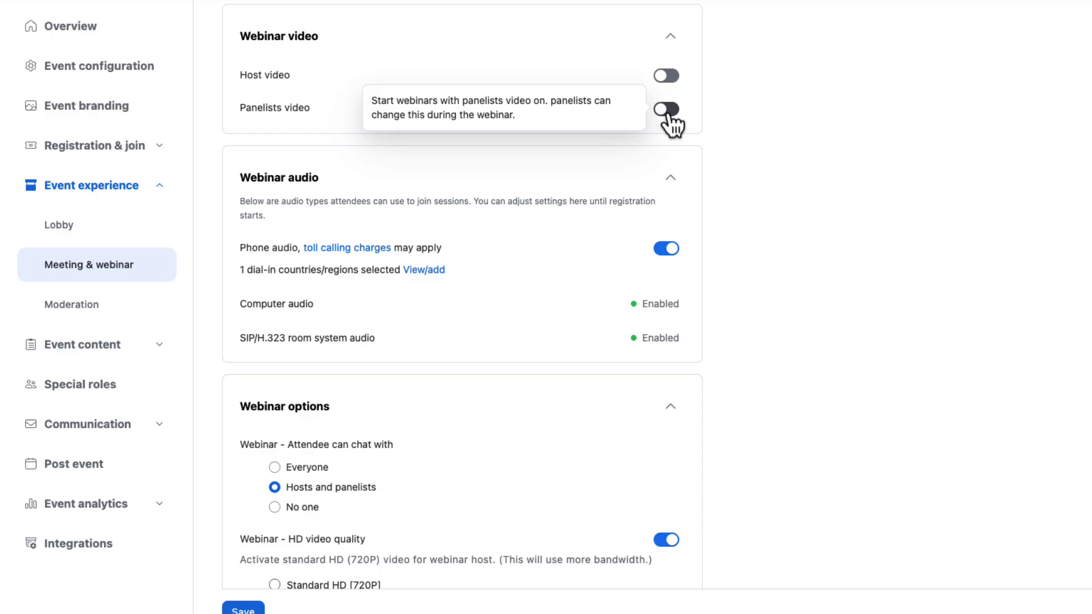
{"action": "left_click", "coordinate": [669, 115]}
{"action": "scroll", "coordinate": [676, 128], "scroll_direction": "down", "scroll_amount": 3}
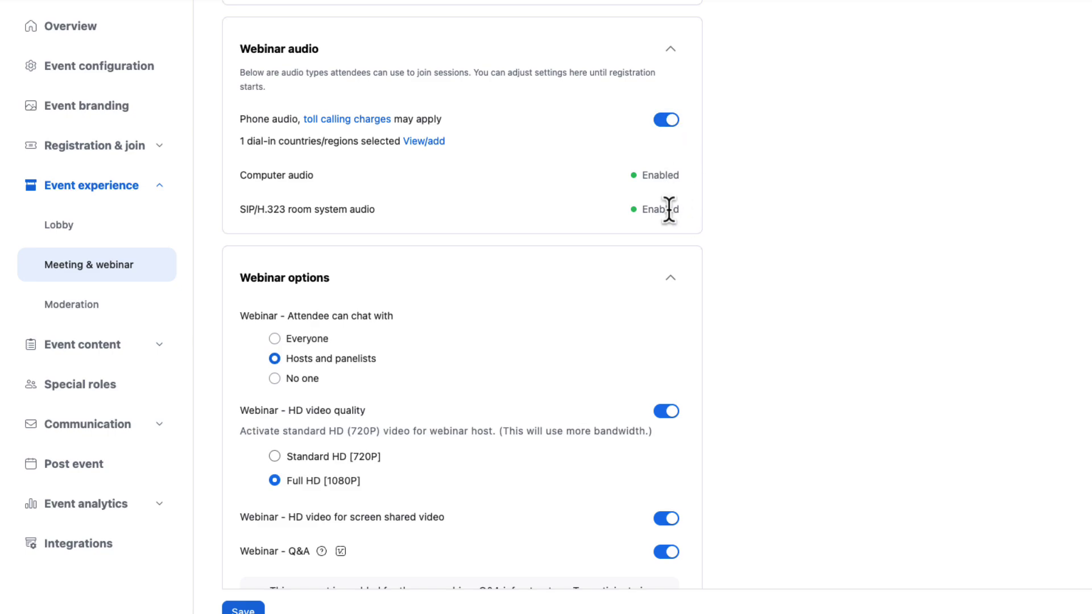
{"action": "scroll", "coordinate": [993, 219], "scroll_direction": "down", "scroll_amount": 5}
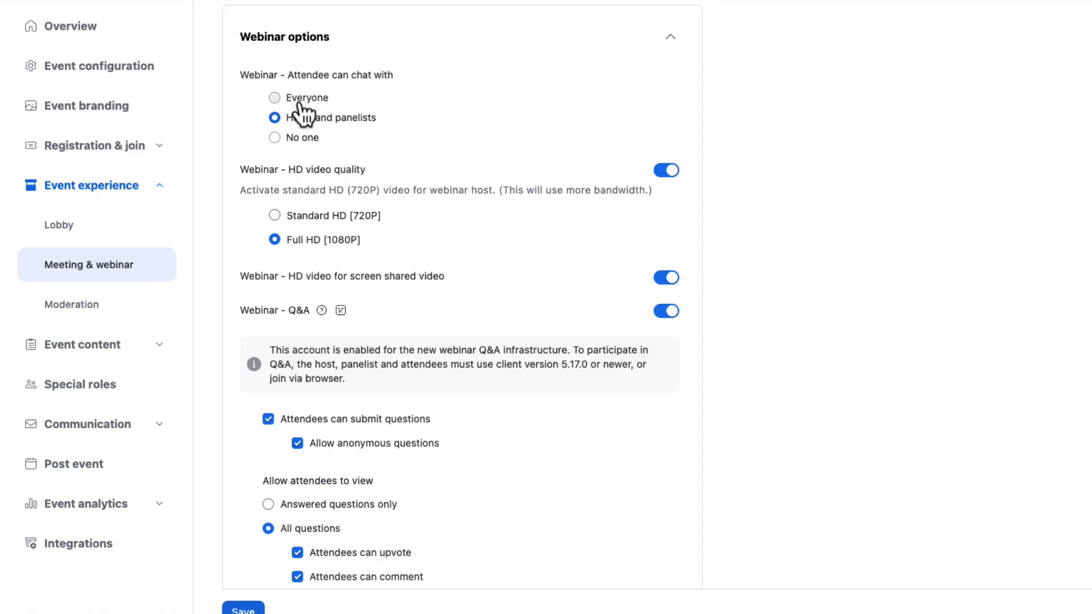
Step: Set 'Attendee can chat with' to Everyone instead of No one
{"action": "left_click", "coordinate": [303, 138]}
{"action": "left_click", "coordinate": [305, 101]}
{"action": "scroll", "coordinate": [540, 251], "scroll_direction": "down", "scroll_amount": 4}
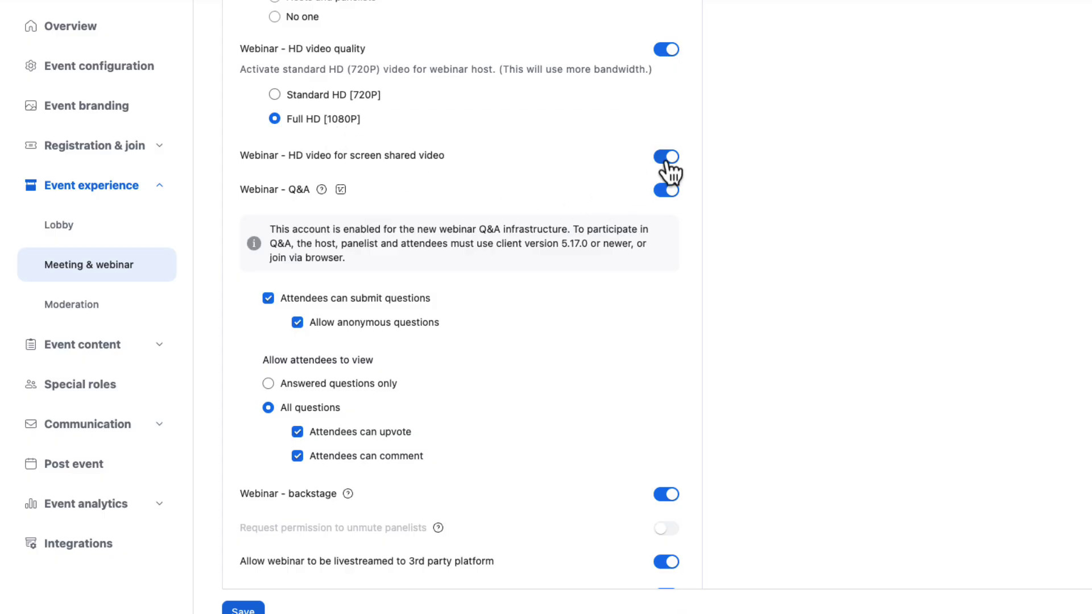
{"action": "mouse_move", "coordinate": [670, 169]}
{"action": "scroll", "coordinate": [736, 240], "scroll_direction": "down", "scroll_amount": 1}
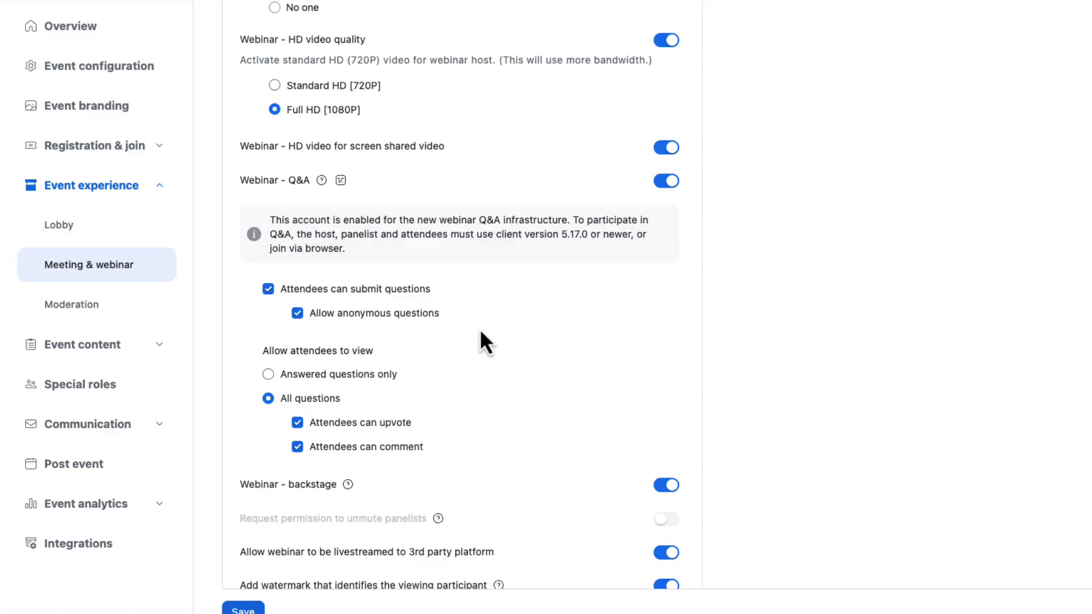
Step: Uncheck 'Allow anonymous questions' and keep attendees viewing All questions in Q&A
{"action": "left_click", "coordinate": [298, 314]}
{"action": "left_click", "coordinate": [267, 374]}
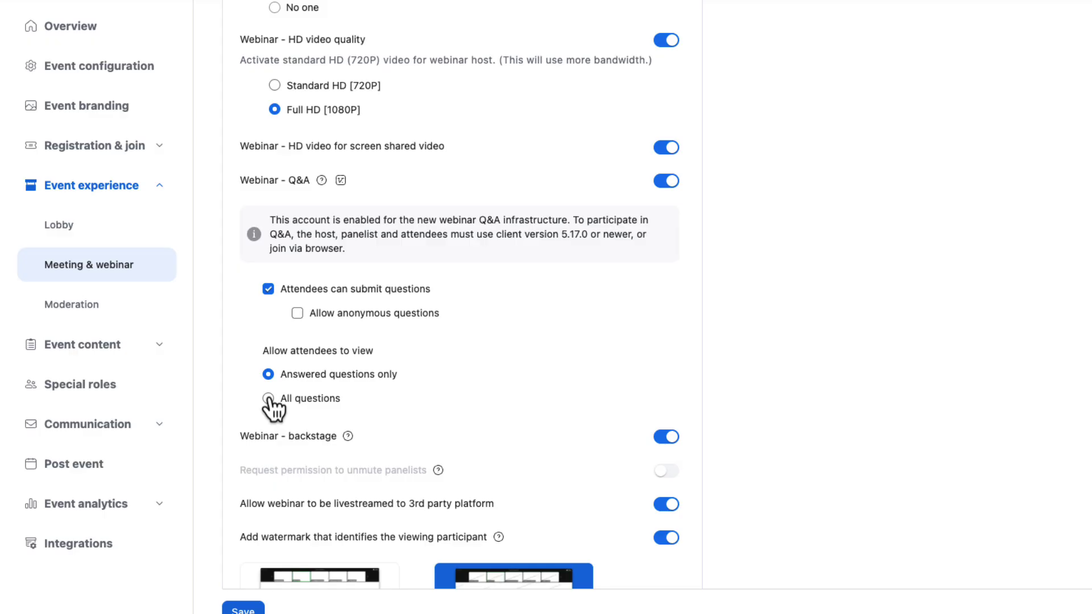
{"action": "left_click", "coordinate": [267, 399]}
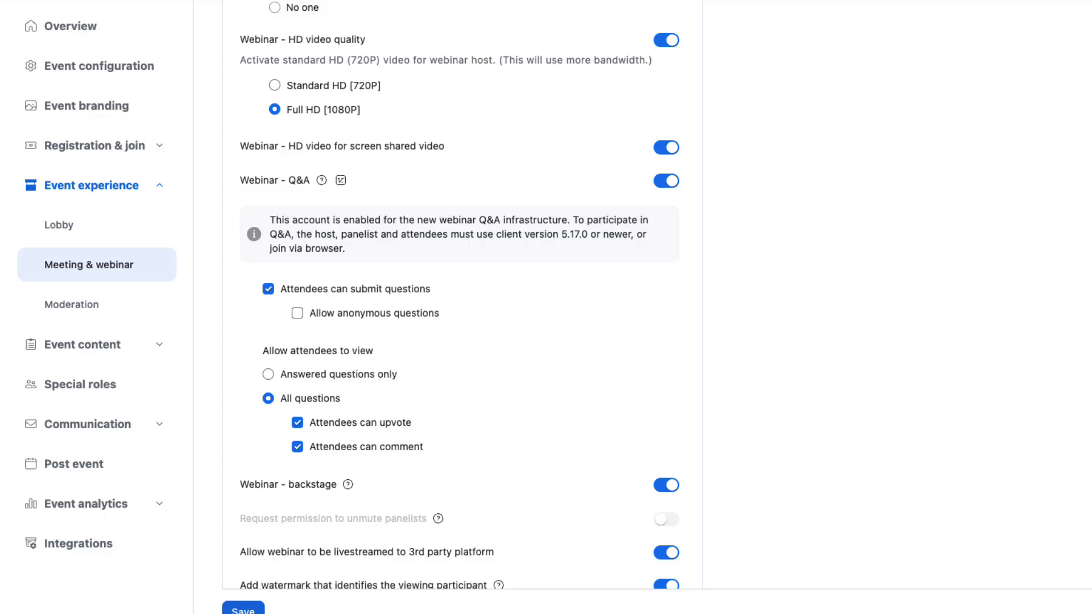
{"action": "scroll", "coordinate": [461, 295], "scroll_direction": "down", "scroll_amount": 8}
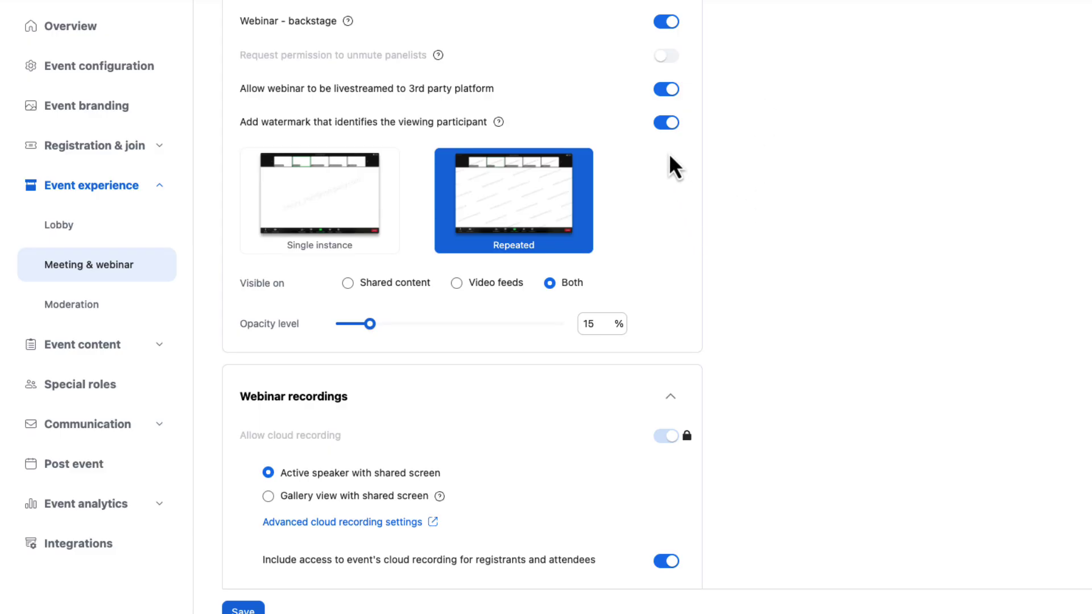
Step: Set watermark opacity to 50%, then switch 'Add watermark' off for the webinar
{"action": "left_click", "coordinate": [666, 124]}
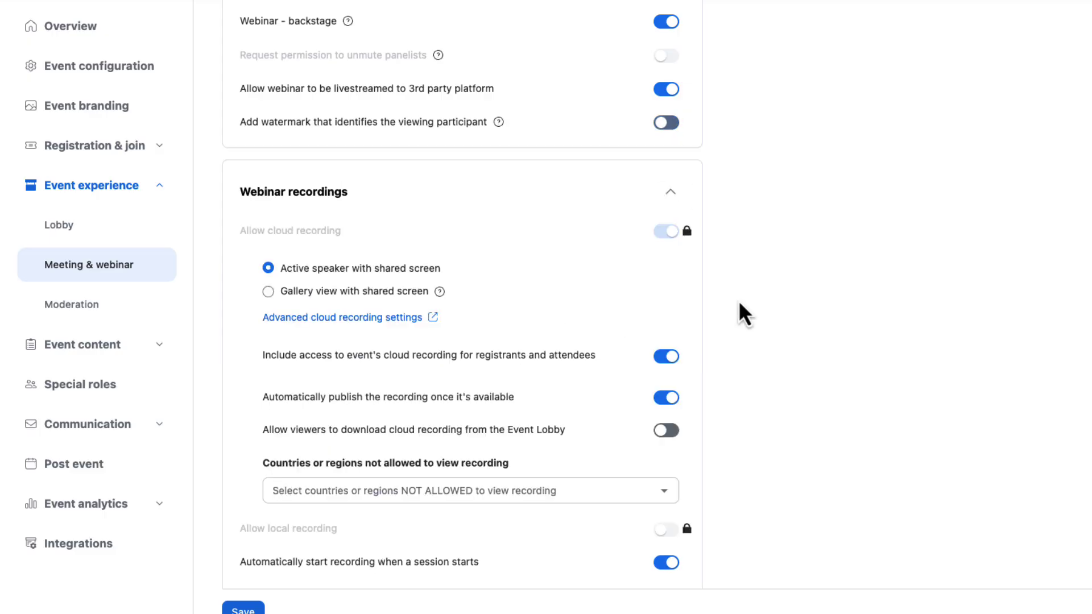
{"action": "left_click", "coordinate": [671, 128]}
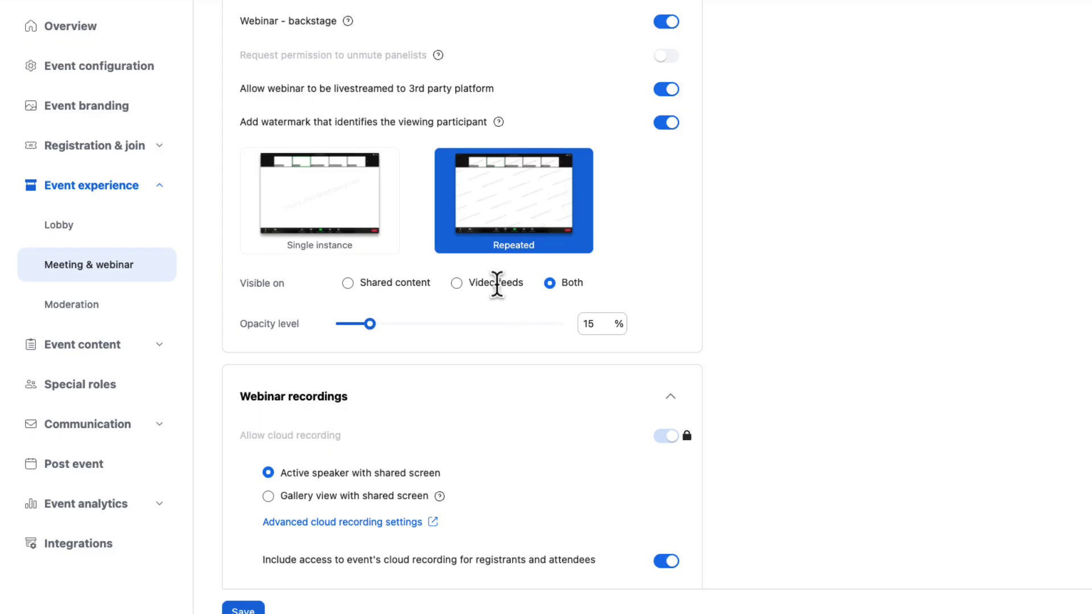
{"action": "left_click_drag", "start_coordinate": [370, 324], "coordinate": [451, 343]}
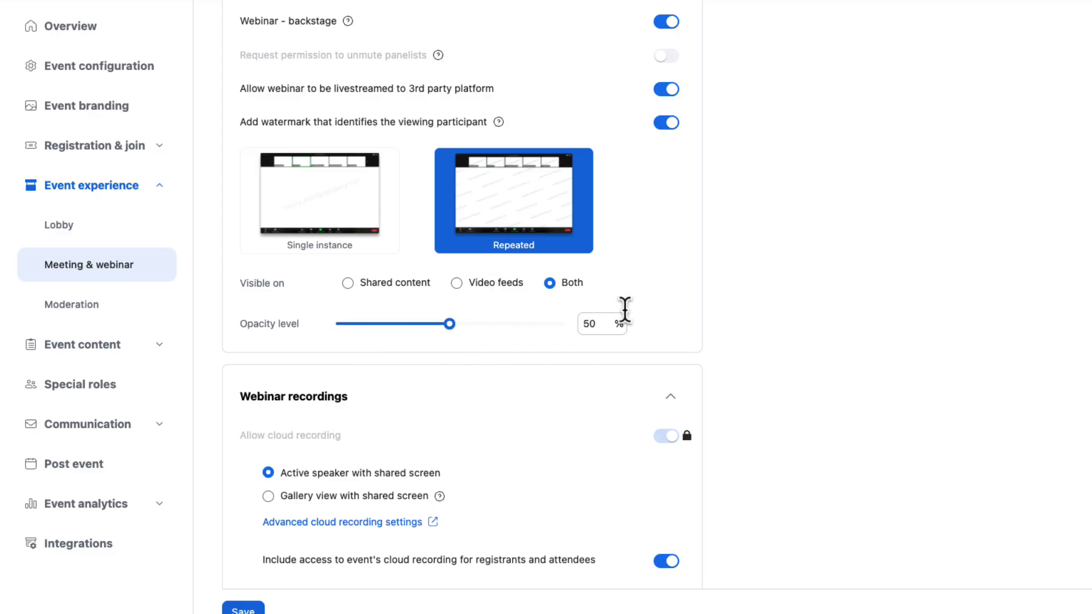
{"action": "left_click", "coordinate": [666, 122]}
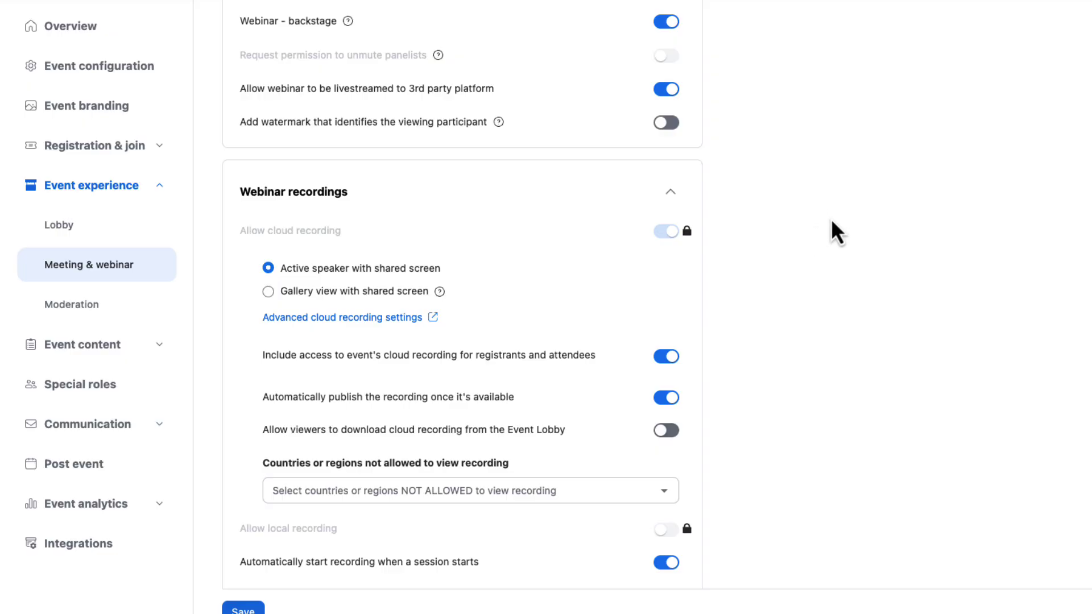
{"action": "scroll", "coordinate": [833, 220], "scroll_direction": "down", "scroll_amount": 3}
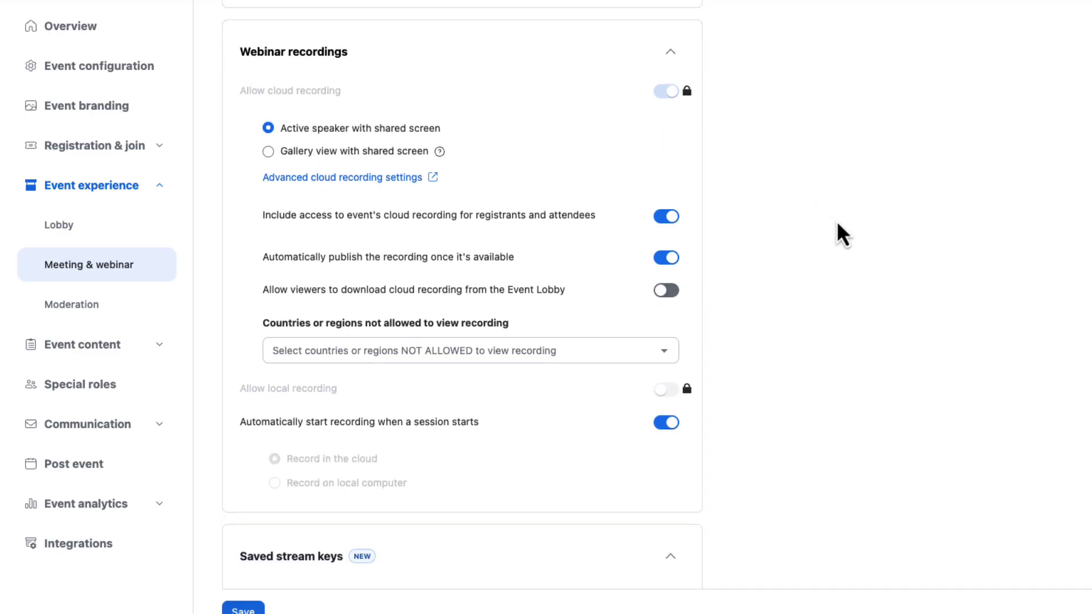
{"action": "scroll", "coordinate": [837, 224], "scroll_direction": "down", "scroll_amount": 1}
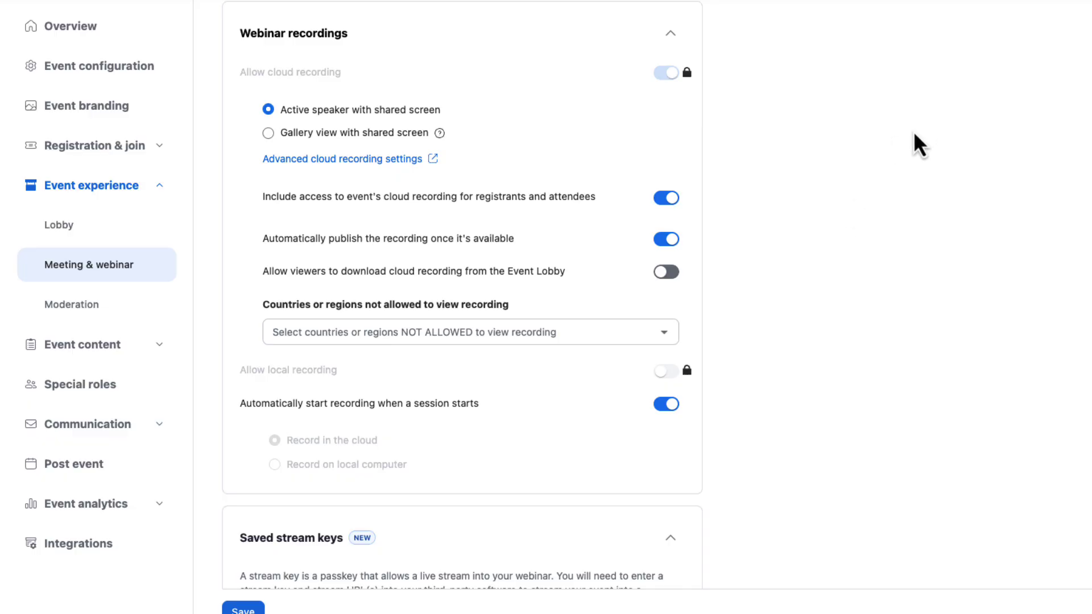
{"action": "mouse_move", "coordinate": [662, 81]}
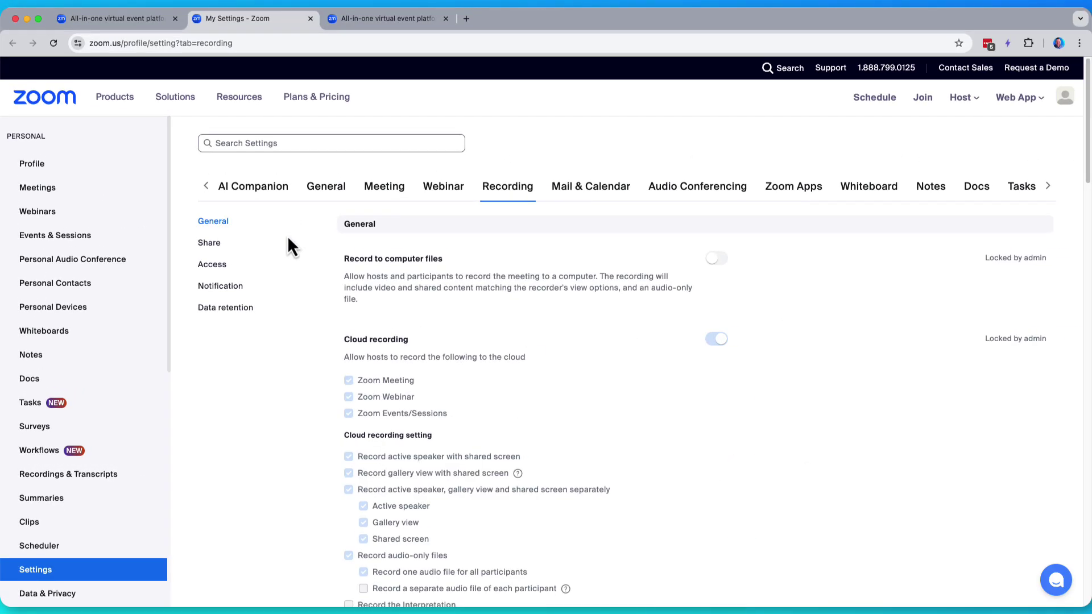
Step: Scroll through the account's cloud recording options locked by the admin
{"action": "scroll", "coordinate": [287, 235], "scroll_direction": "down", "scroll_amount": 5}
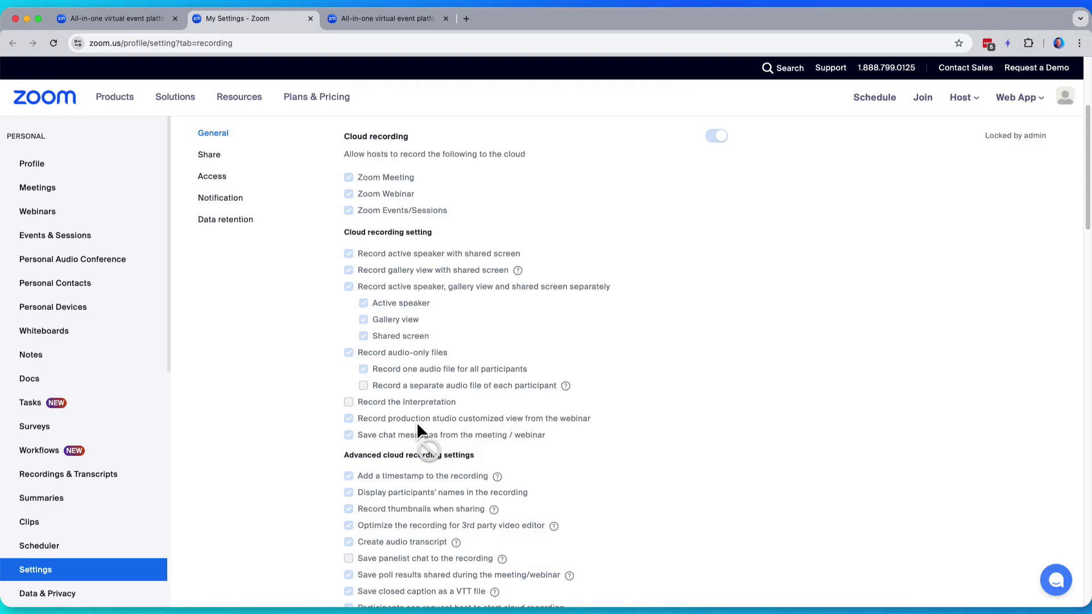
Step: Re-enable 'Include access to event's cloud recording' for registrants and attendees, confirming with Enable
{"action": "left_click", "coordinate": [150, 20]}
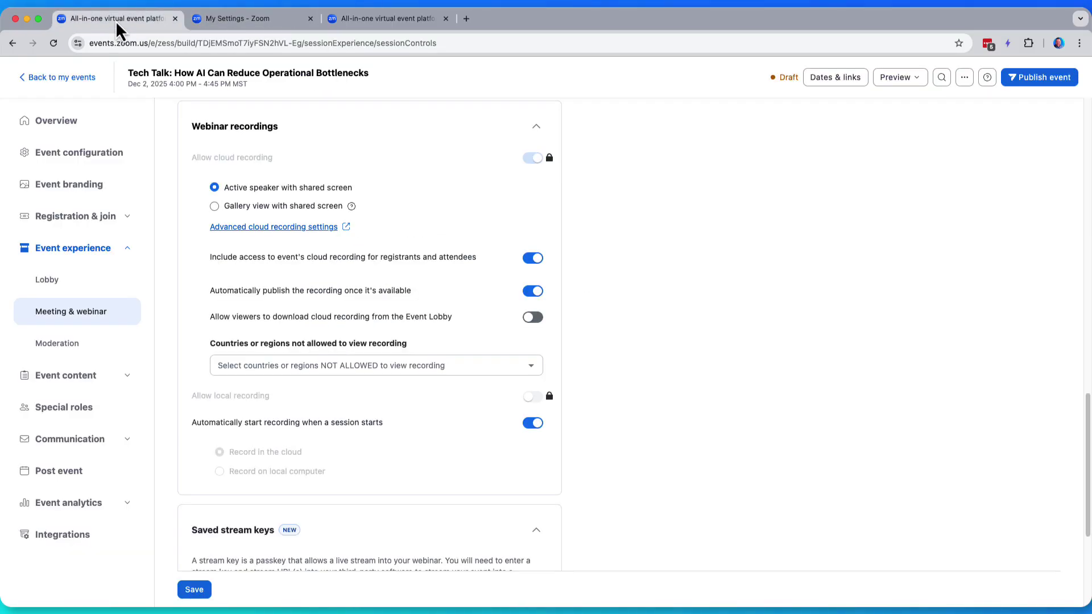
{"action": "left_click", "coordinate": [533, 258]}
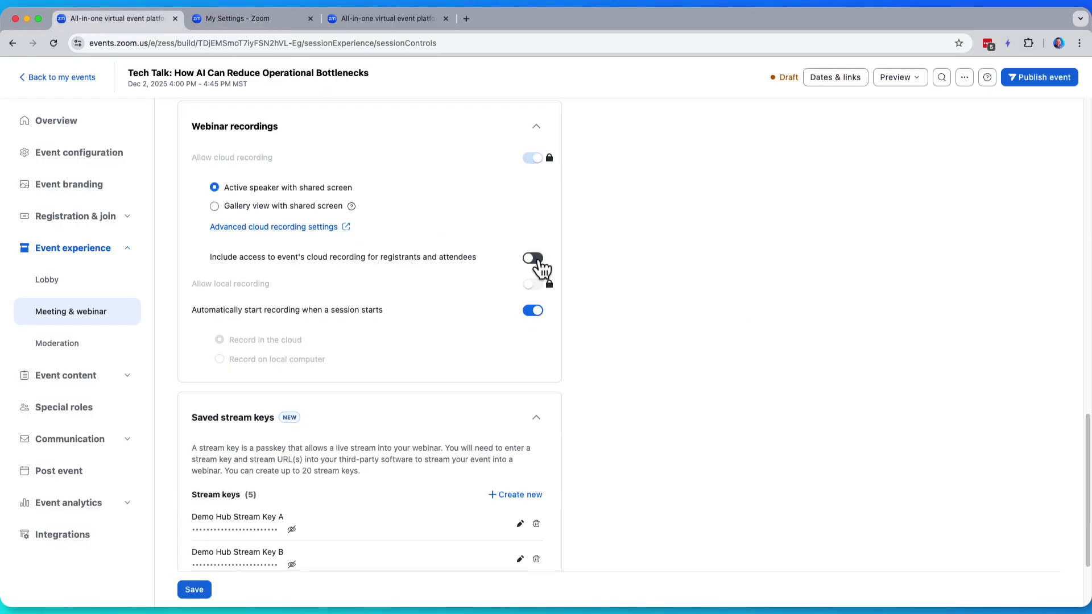
{"action": "left_click", "coordinate": [538, 260]}
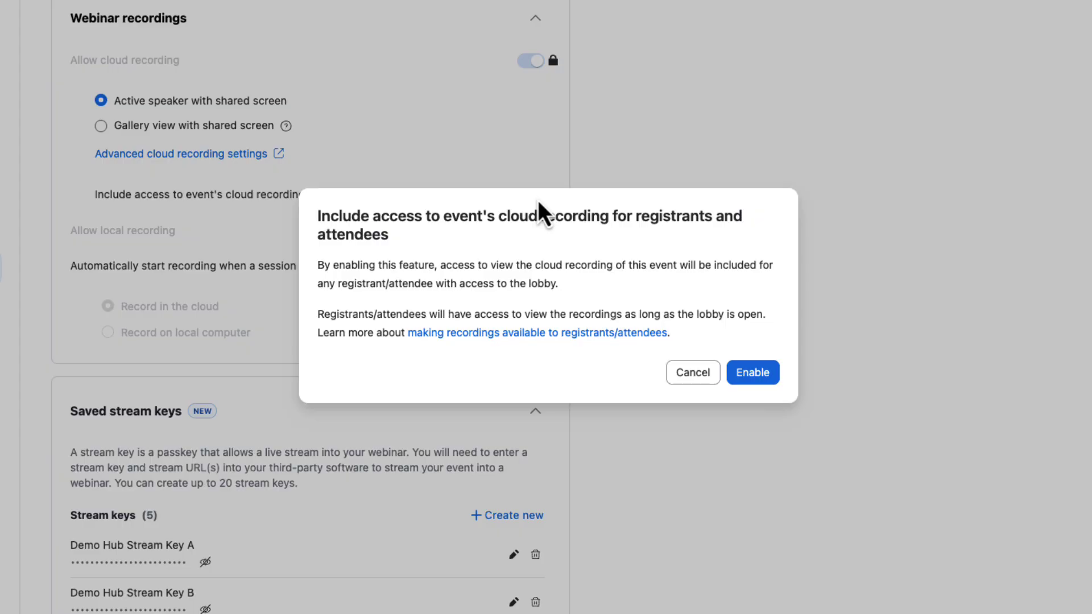
{"action": "left_click", "coordinate": [758, 382]}
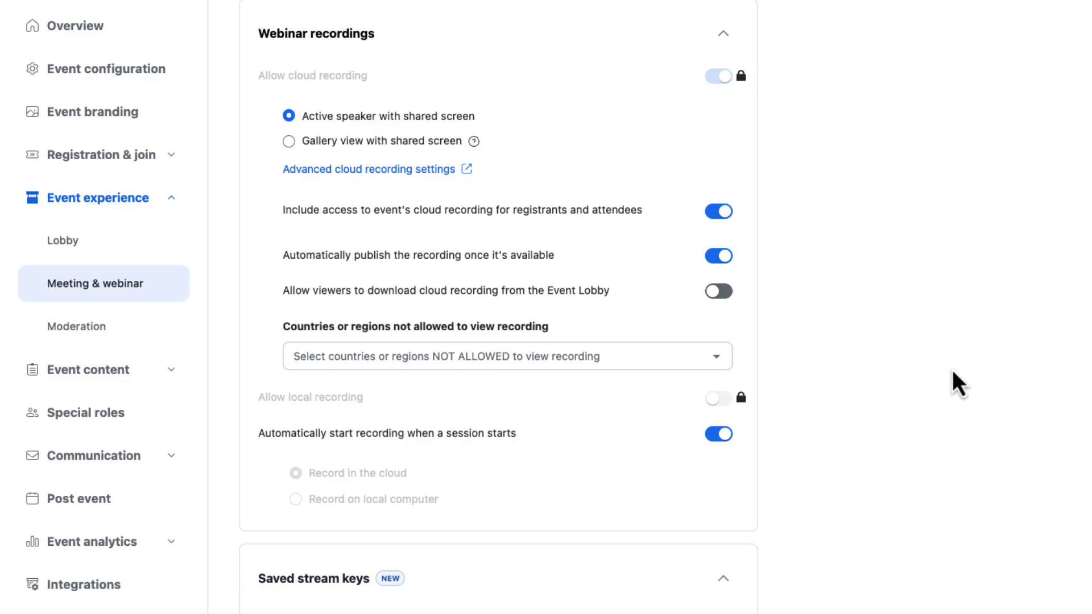
Step: Scroll up and down through the Session controls settings page
{"action": "scroll", "coordinate": [952, 372], "scroll_direction": "up", "scroll_amount": 1}
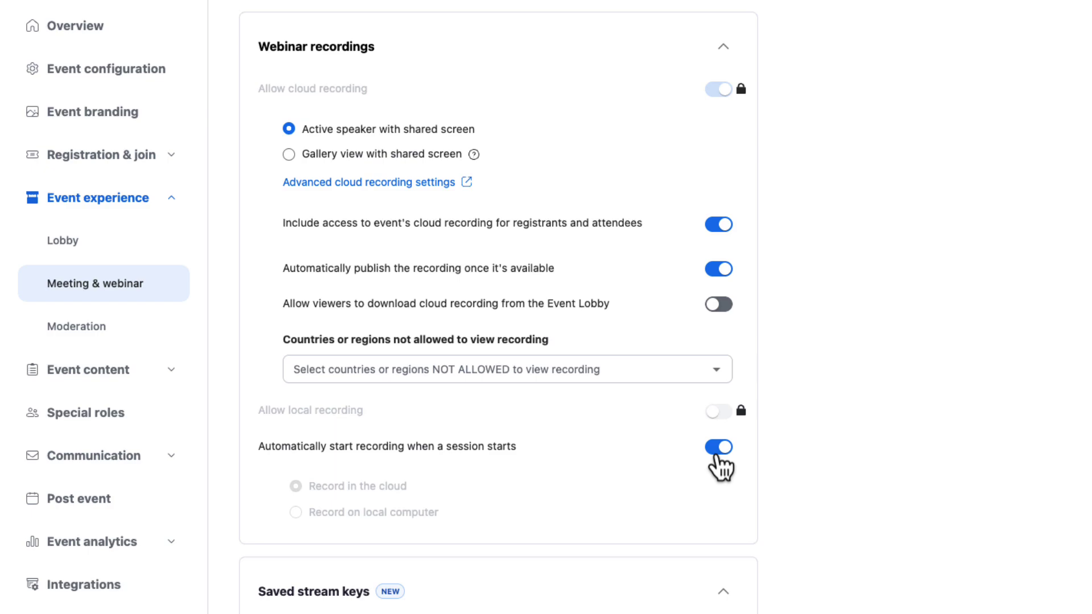
{"action": "scroll", "coordinate": [719, 467], "scroll_direction": "down", "scroll_amount": 5}
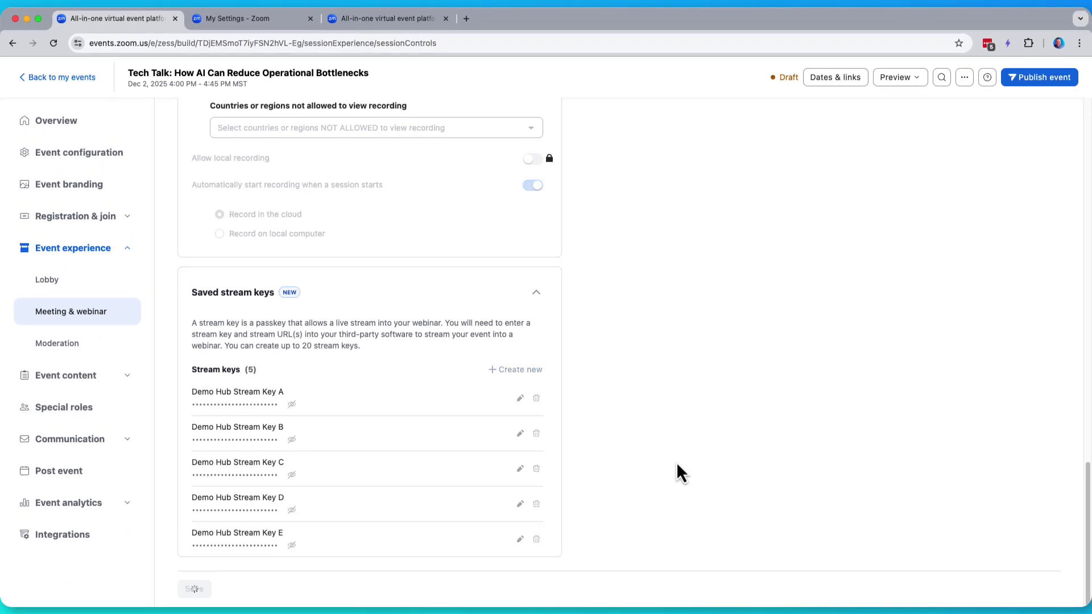
{"action": "scroll", "coordinate": [677, 462], "scroll_direction": "up", "scroll_amount": 10}
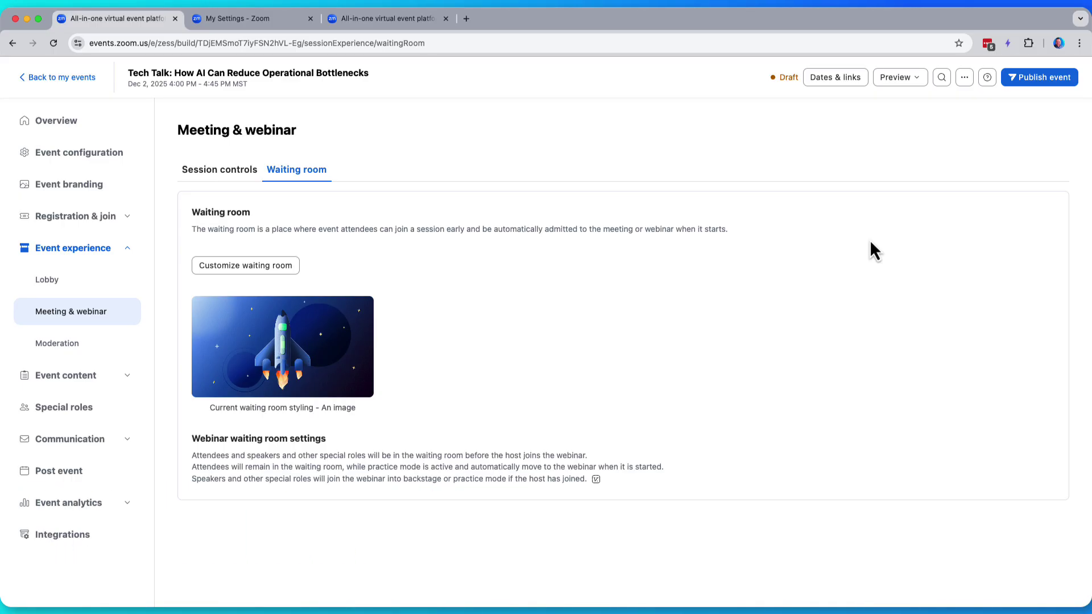
Step: Replace the waiting room host message with "We're glad you're here!"
{"action": "left_click", "coordinate": [240, 266]}
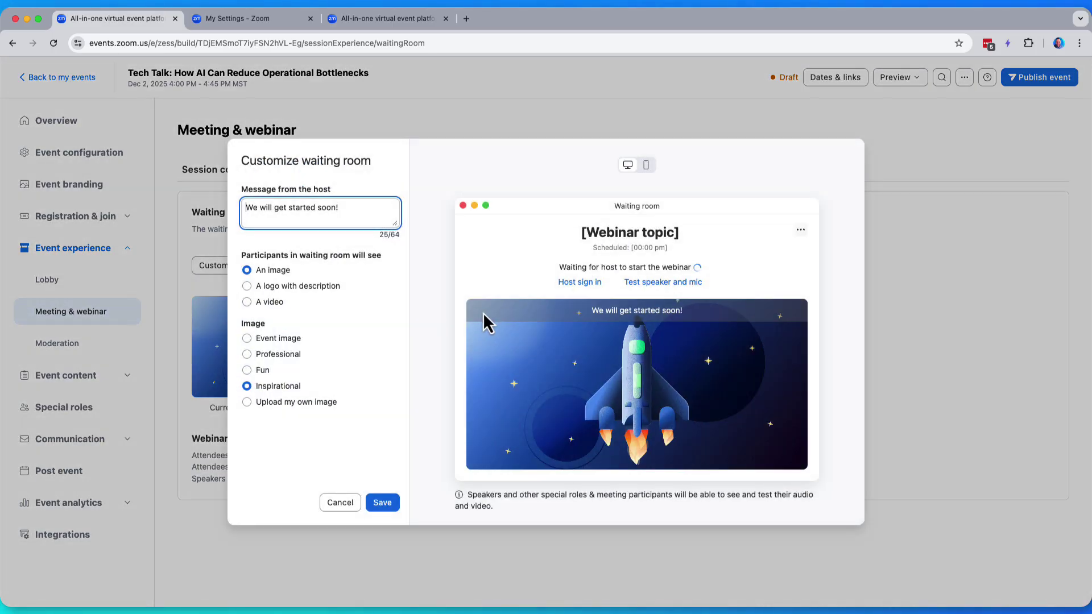
{"action": "key", "text": "super+a"}
{"action": "type", "text": "We're glad you're here!"}
{"action": "triple_click", "coordinate": [334, 208]}
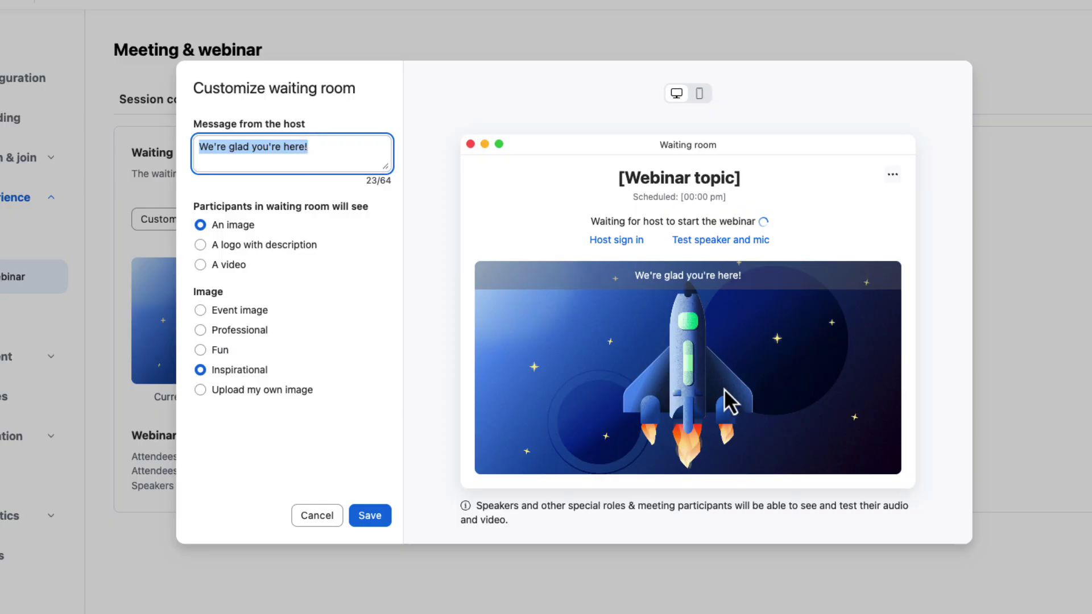
Step: Try the Event, Professional, Fun and Inspirational images, then choose Upload my own image
{"action": "left_click", "coordinate": [226, 314]}
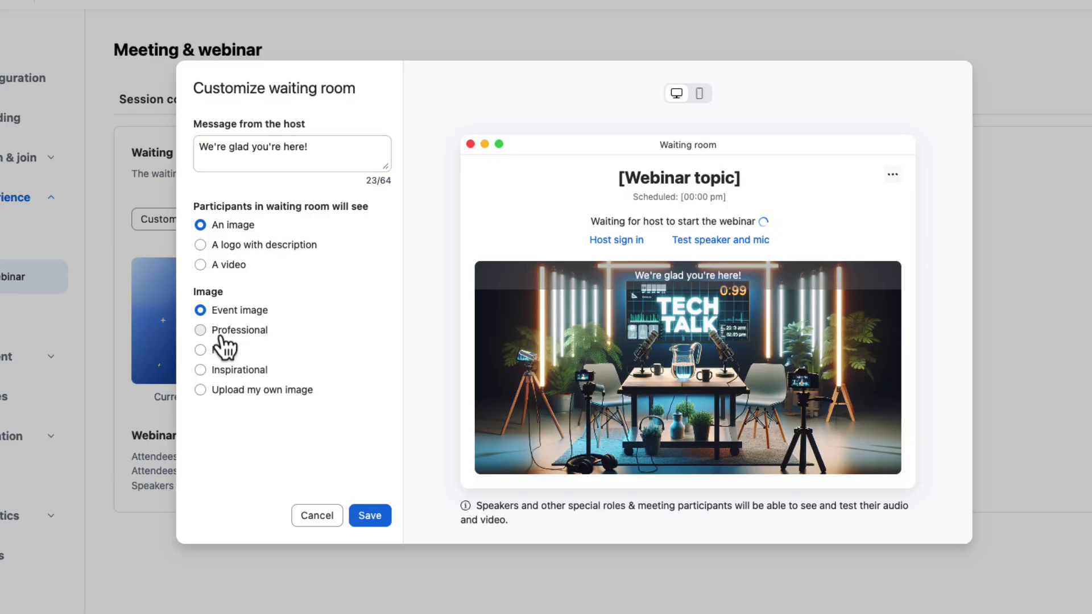
{"action": "left_click", "coordinate": [221, 331]}
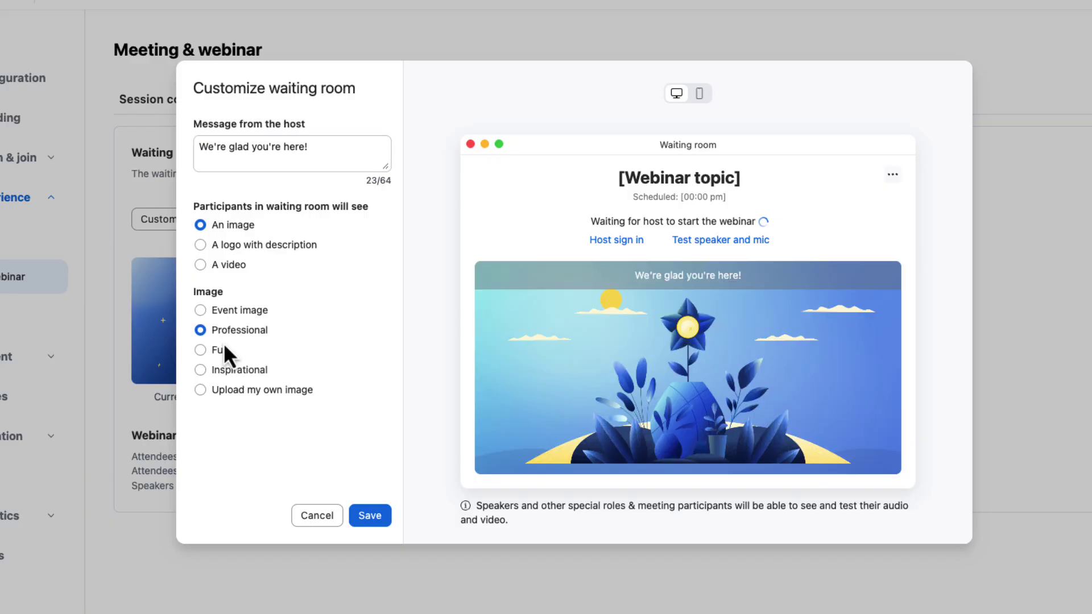
{"action": "left_click", "coordinate": [222, 351]}
{"action": "left_click", "coordinate": [235, 370]}
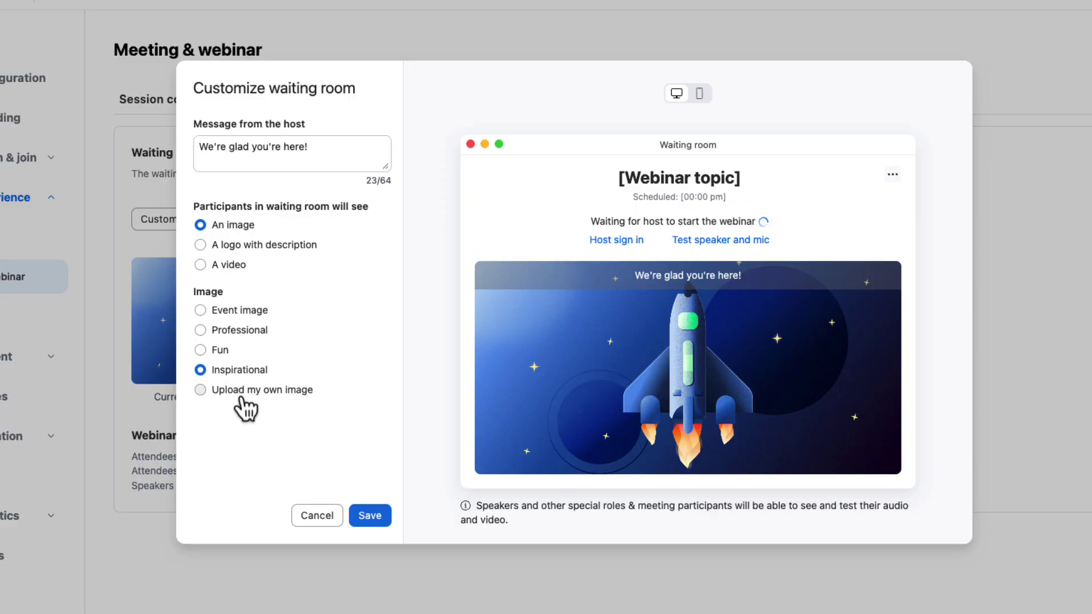
{"action": "left_click", "coordinate": [242, 398]}
Step: Search the image library for 'tech talk' and select the podcast studio image
{"action": "left_click", "coordinate": [251, 408]}
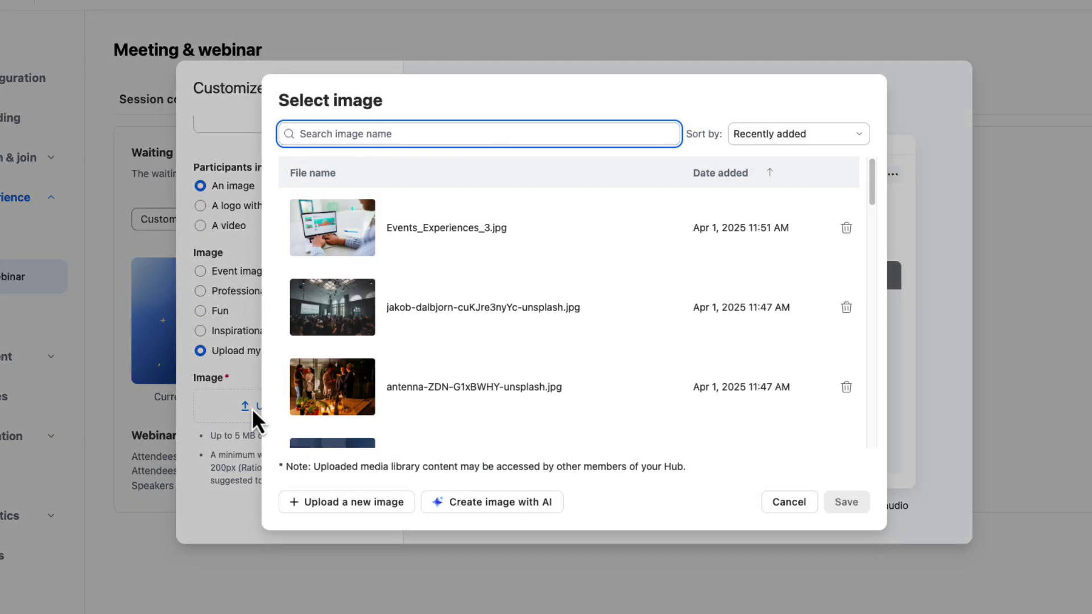
{"action": "type", "text": "tech "}
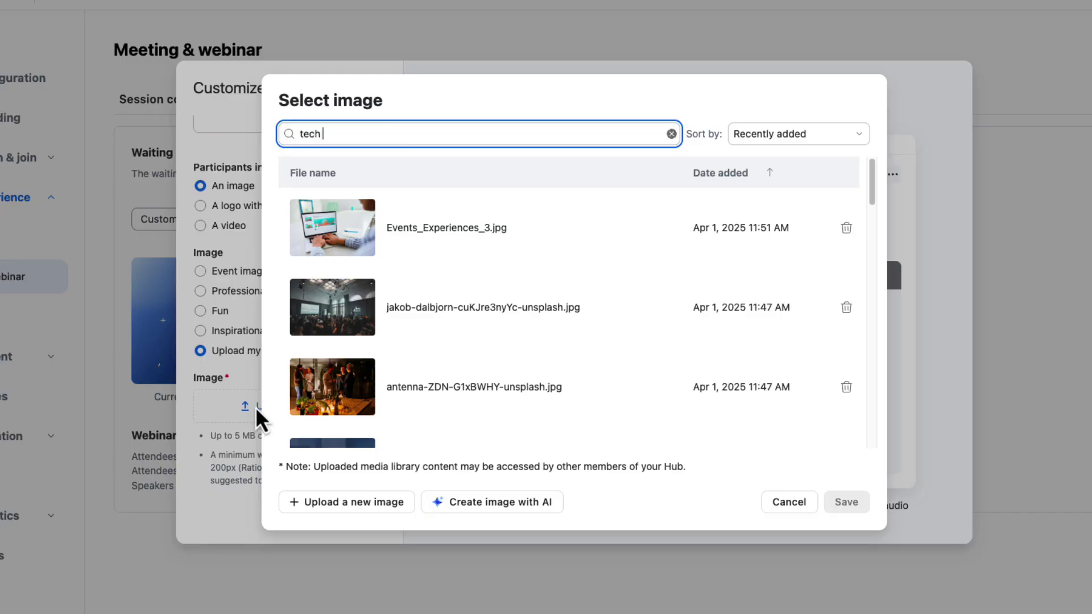
{"action": "type", "text": "talk"}
{"action": "left_click", "coordinate": [327, 322]}
{"action": "left_click", "coordinate": [328, 323]}
{"action": "left_click", "coordinate": [853, 509]}
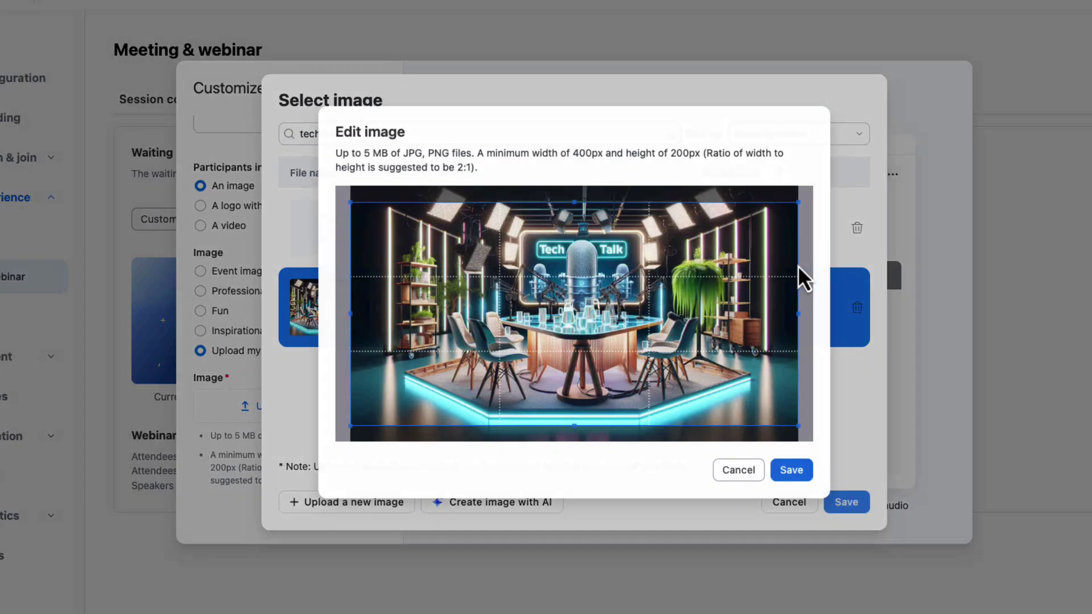
Step: Adjust the crop area of the podcast image and save it to the waiting room
{"action": "left_click_drag", "start_coordinate": [802, 213], "coordinate": [799, 233]}
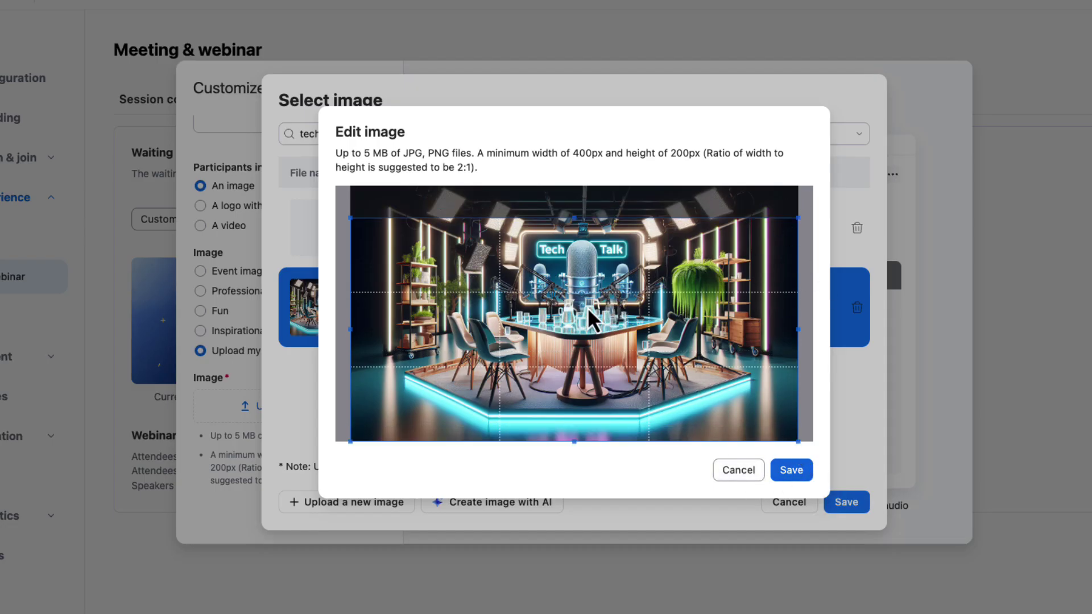
{"action": "left_click_drag", "start_coordinate": [595, 321], "coordinate": [588, 277]}
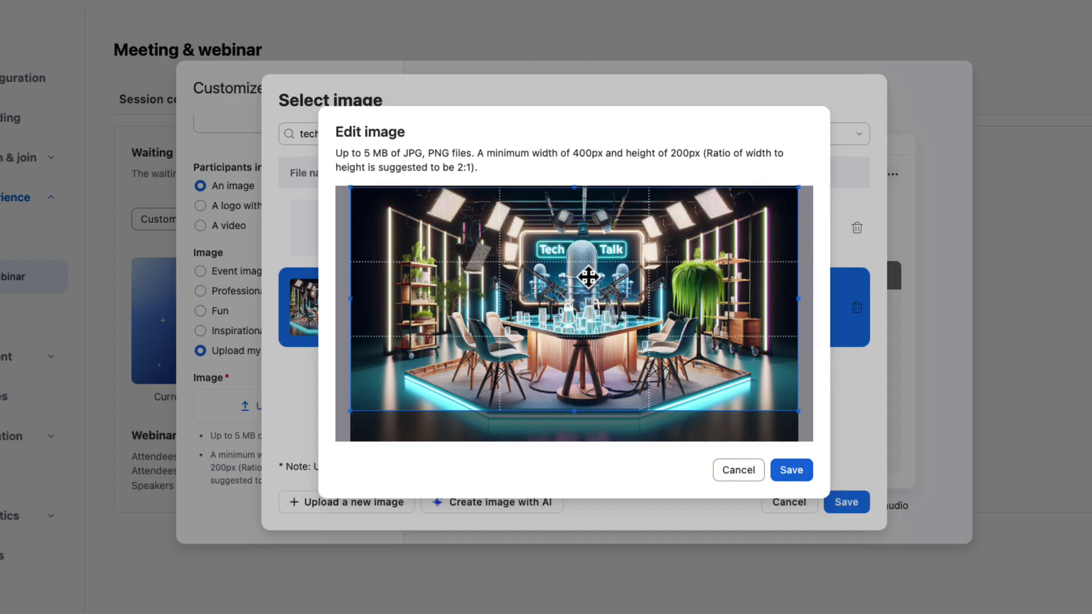
{"action": "left_click", "coordinate": [792, 472]}
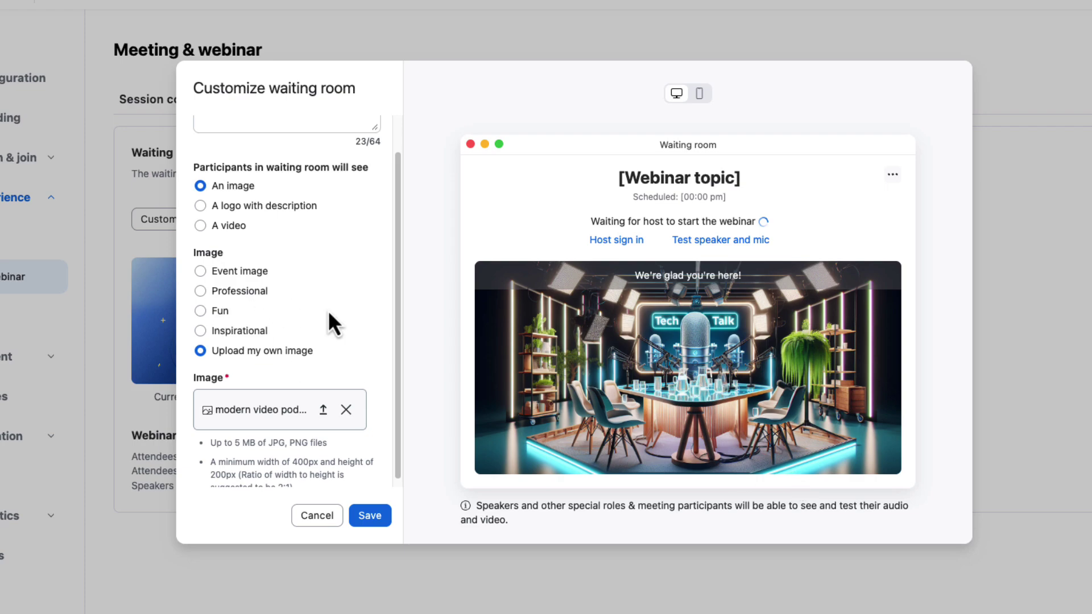
{"action": "scroll", "coordinate": [331, 314], "scroll_direction": "up", "scroll_amount": 2}
Step: Try the logo-with-description layout, then switch the waiting room to show a video
{"action": "scroll", "coordinate": [331, 314], "scroll_direction": "up", "scroll_amount": 1}
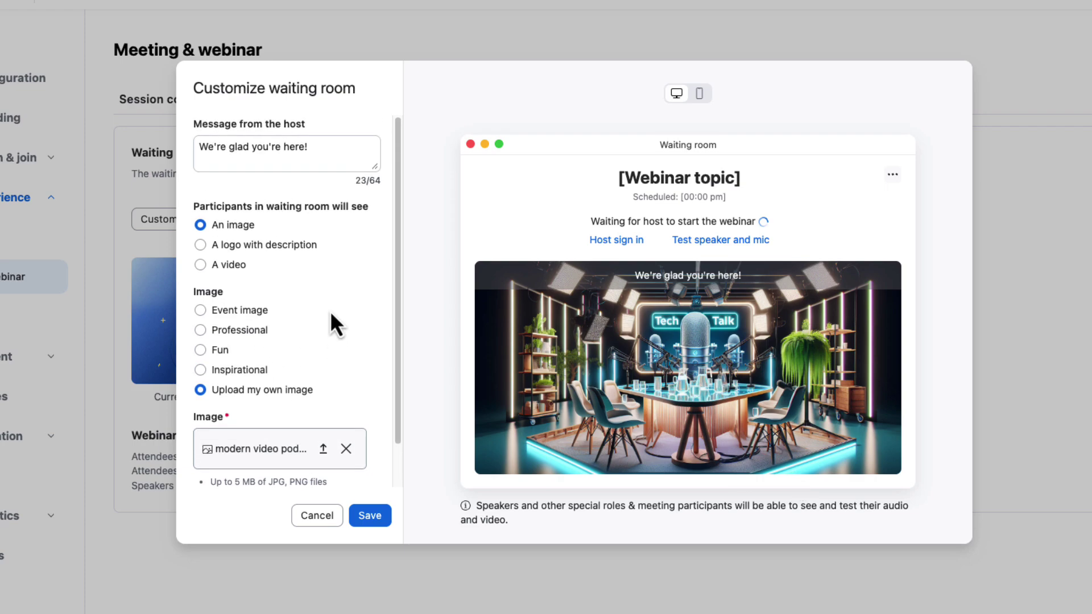
{"action": "left_click", "coordinate": [254, 246]}
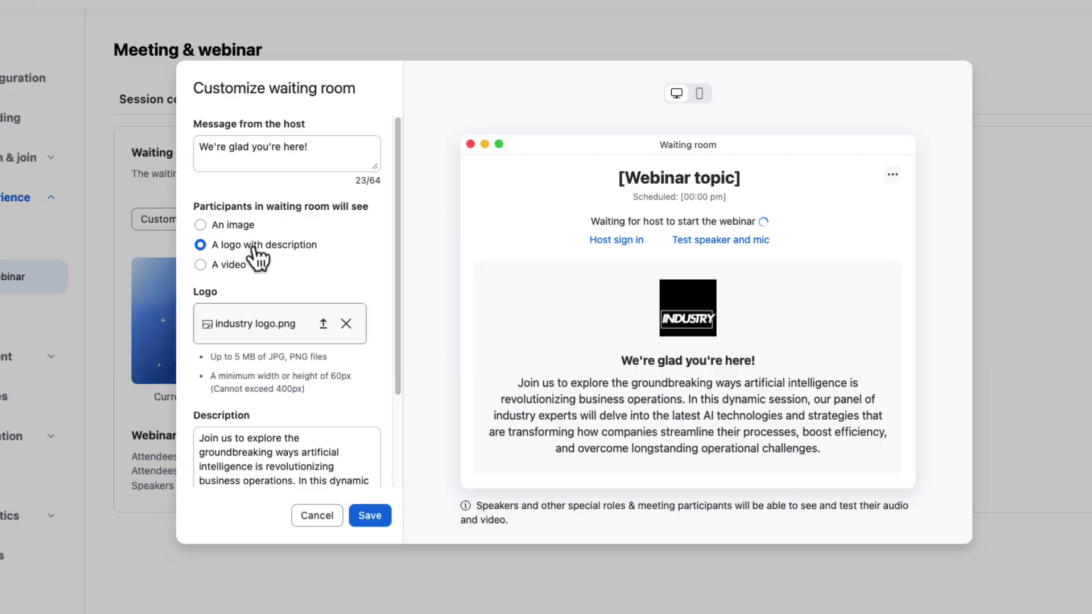
{"action": "scroll", "coordinate": [319, 330], "scroll_direction": "down", "scroll_amount": 5}
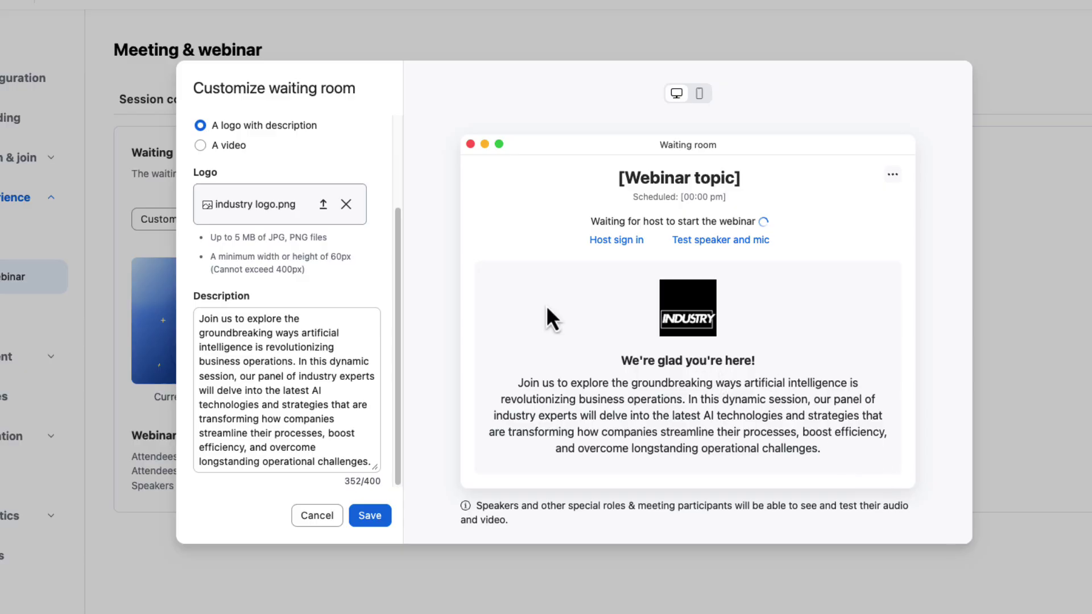
{"action": "left_click", "coordinate": [222, 146]}
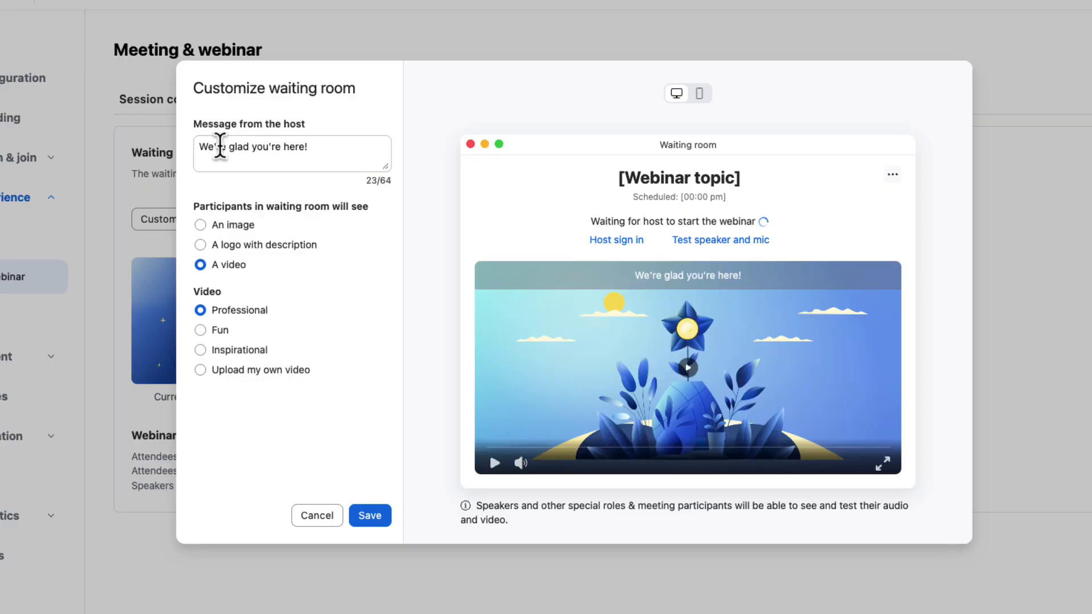
Step: Preview the Fun and Inspirational rocket videos, then choose Upload my own video
{"action": "left_click", "coordinate": [689, 368]}
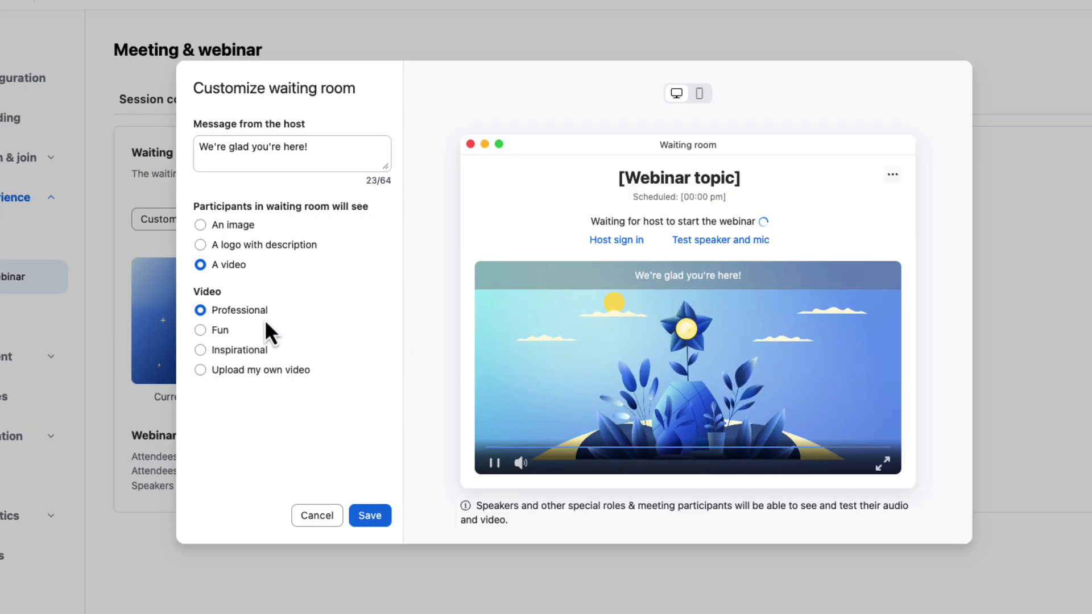
{"action": "left_click", "coordinate": [221, 331]}
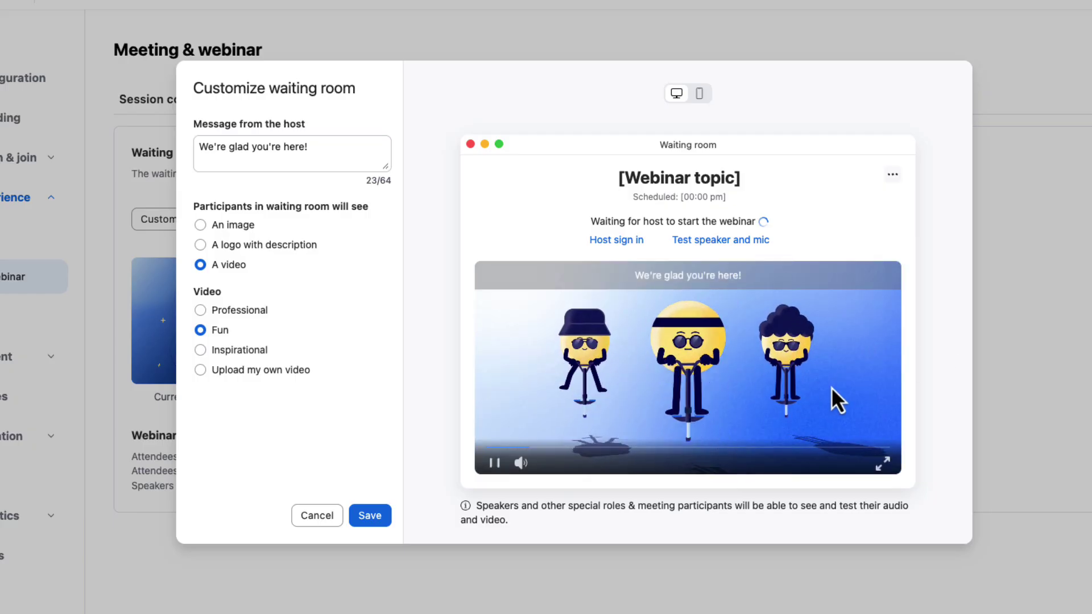
{"action": "left_click", "coordinate": [310, 353]}
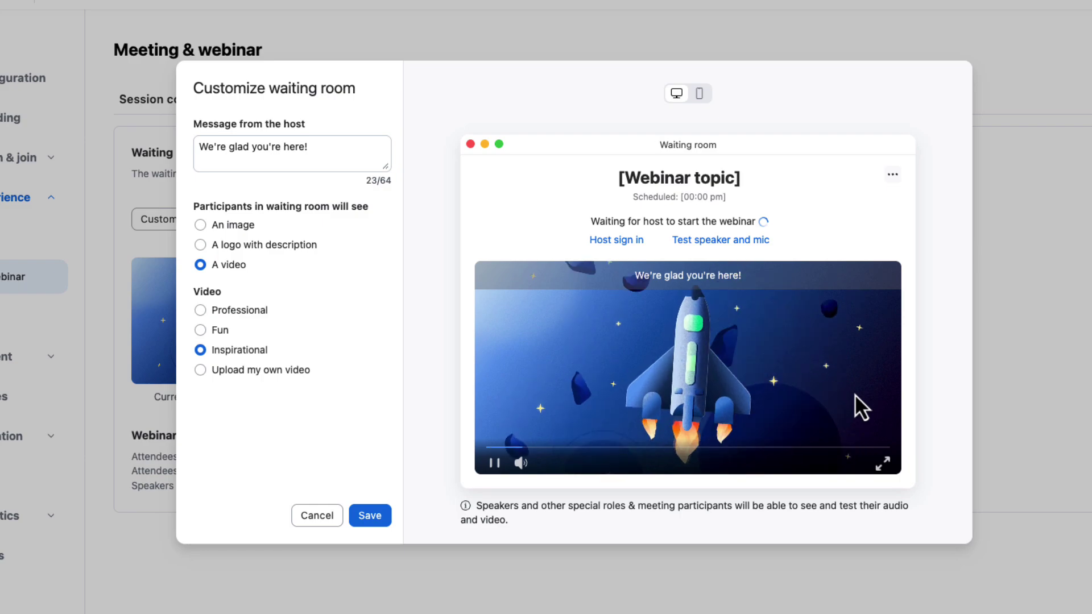
{"action": "left_click", "coordinate": [256, 376]}
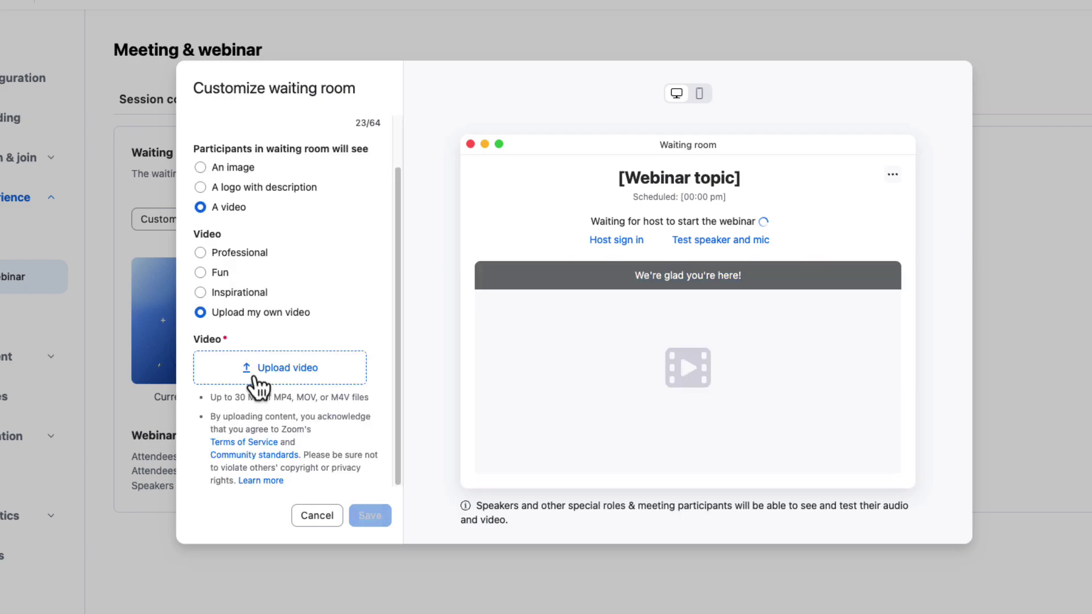
Step: Attach 'How MLB Leverages Zoom On and Off the Field.mp4' as the waiting room video
{"action": "left_click", "coordinate": [293, 380]}
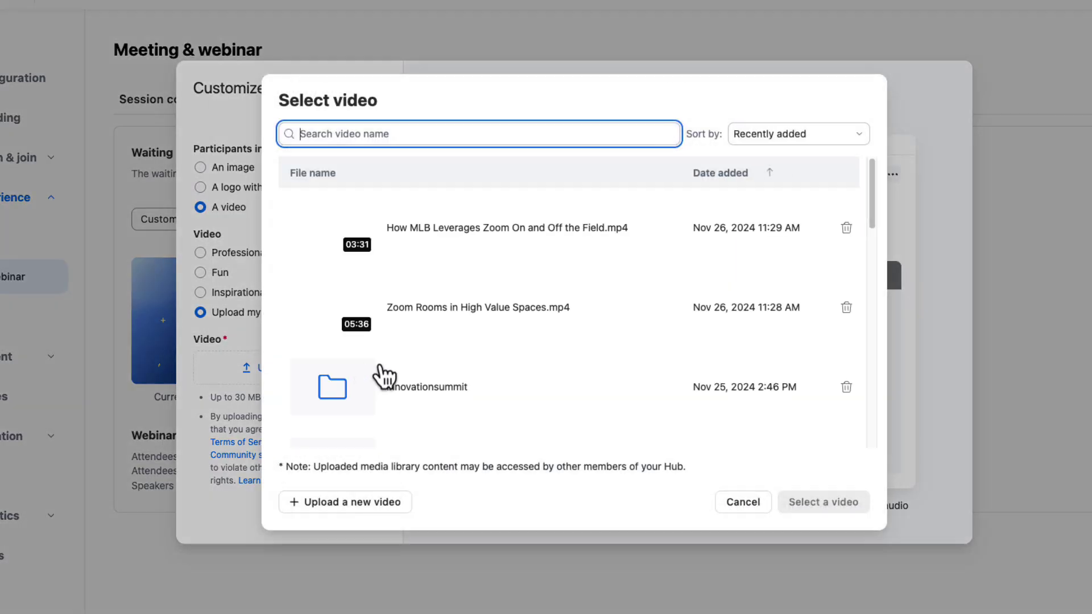
{"action": "left_click", "coordinate": [343, 246]}
{"action": "left_click", "coordinate": [807, 504]}
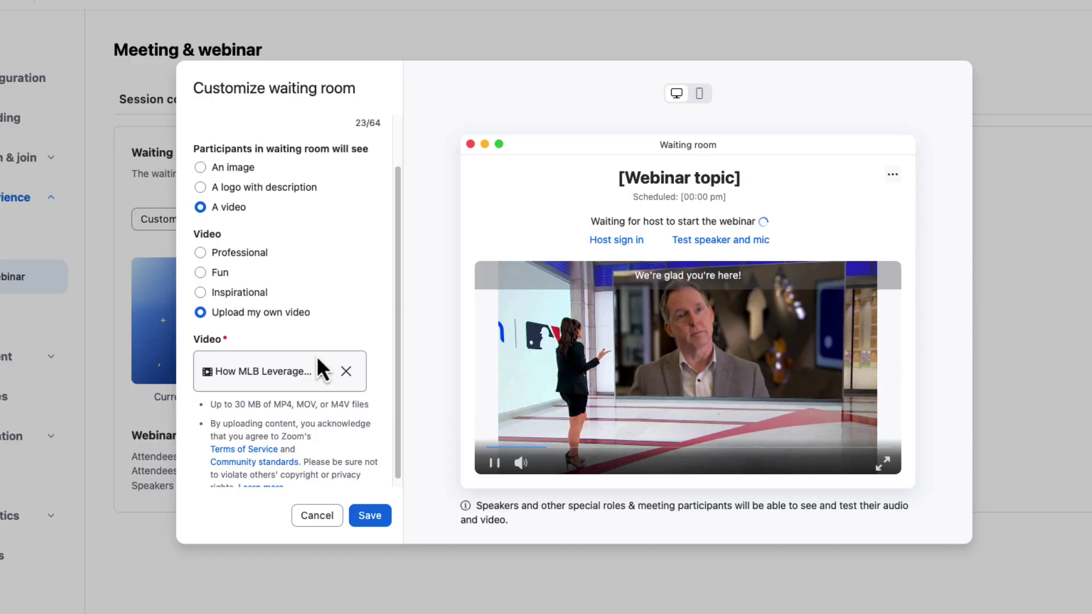
{"action": "scroll", "coordinate": [316, 355], "scroll_direction": "down", "scroll_amount": 1}
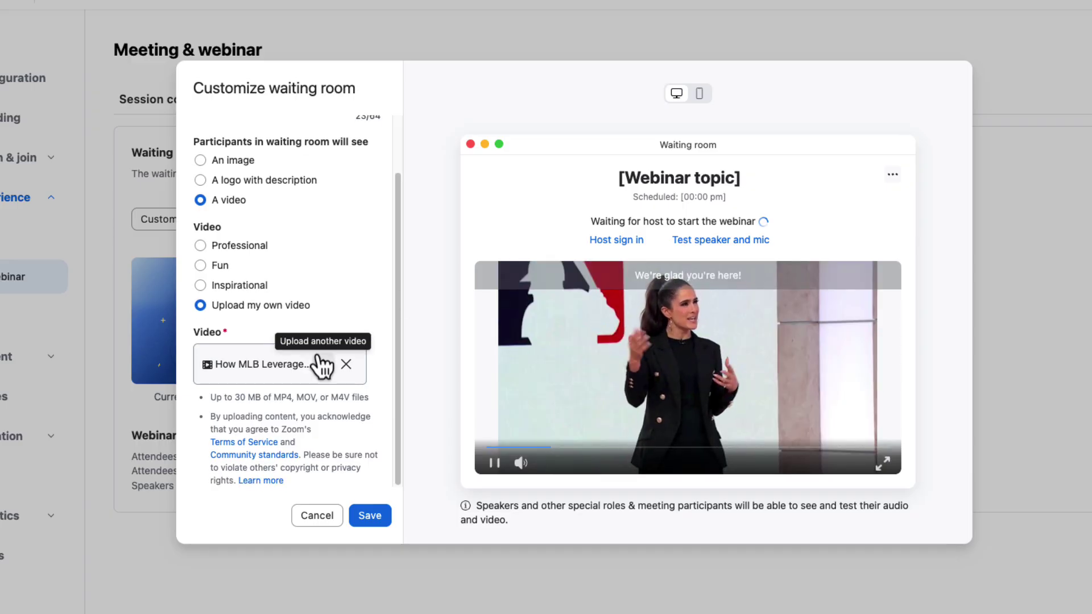